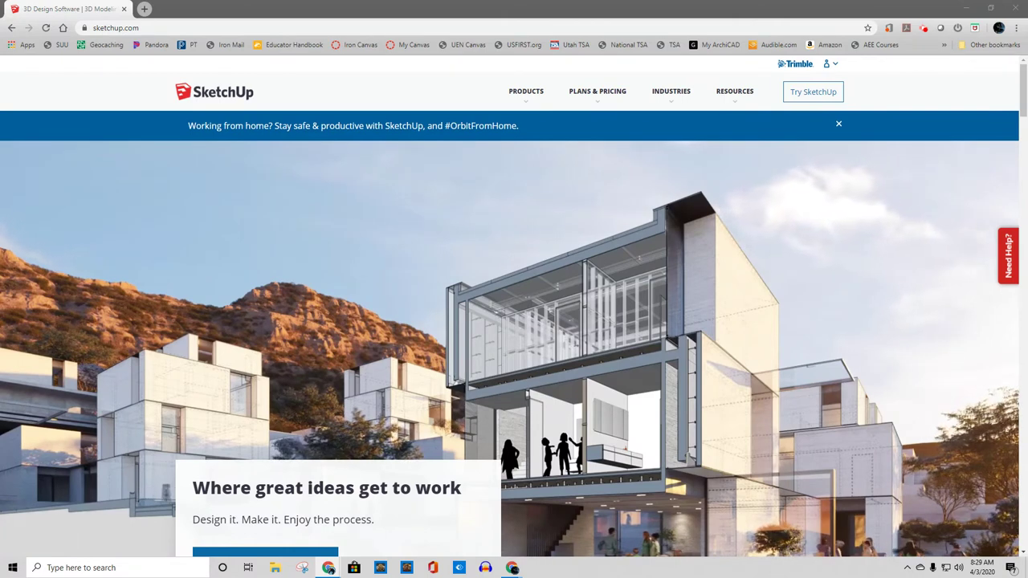
# Launch SketchUp for Web from My Apps in the sketchup.com account menu
pyautogui.click(828, 63)
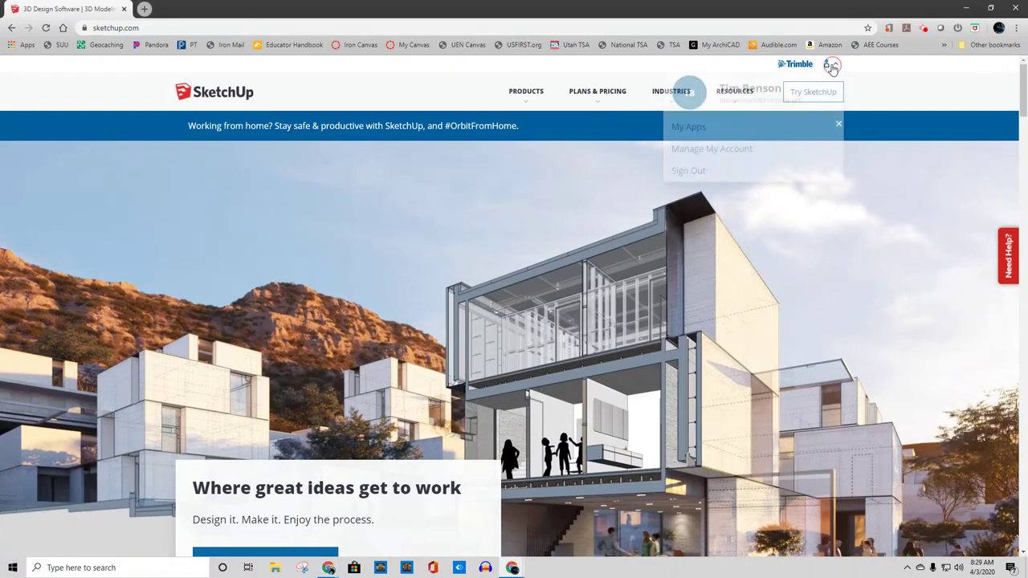
pyautogui.click(692, 133)
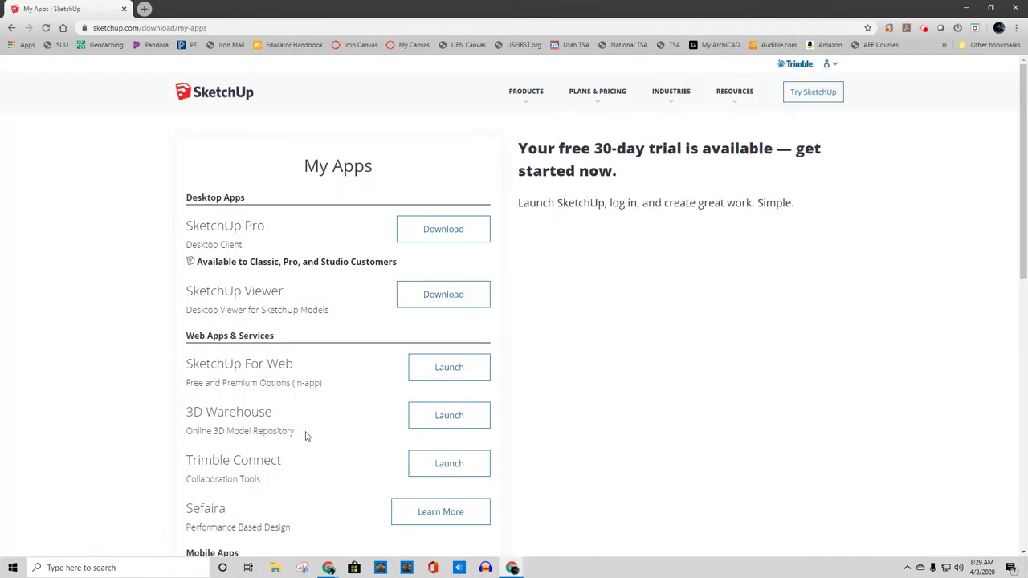
pyautogui.click(428, 378)
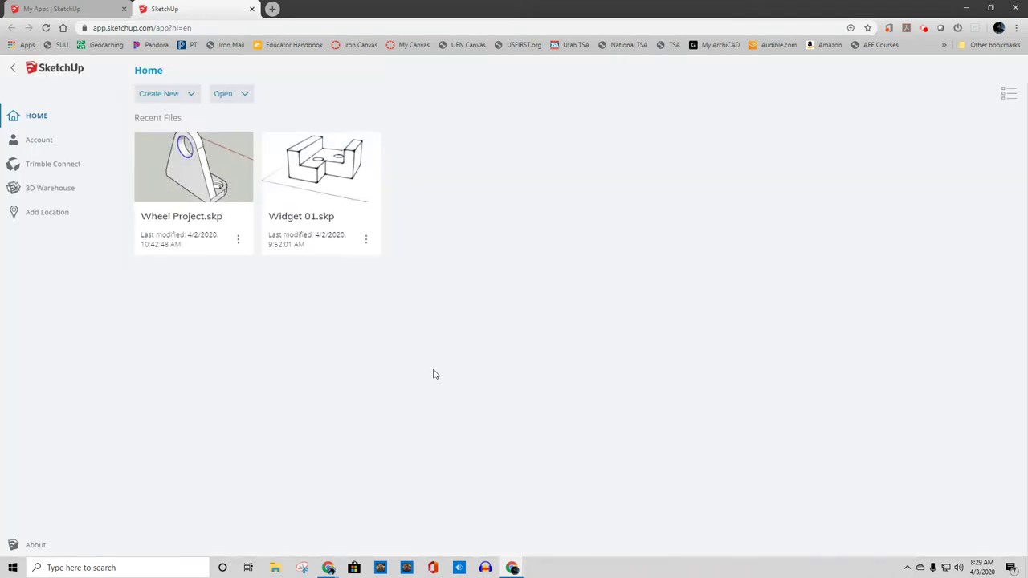
# Start a new Simple Template – Feet and Inches model and delete the default person figure
pyautogui.click(172, 94)
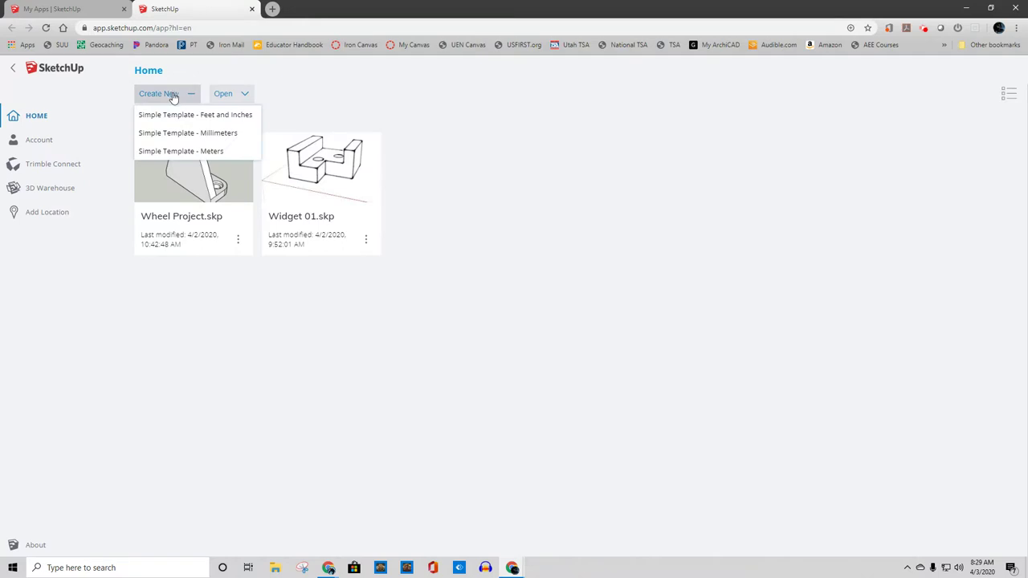
pyautogui.click(189, 116)
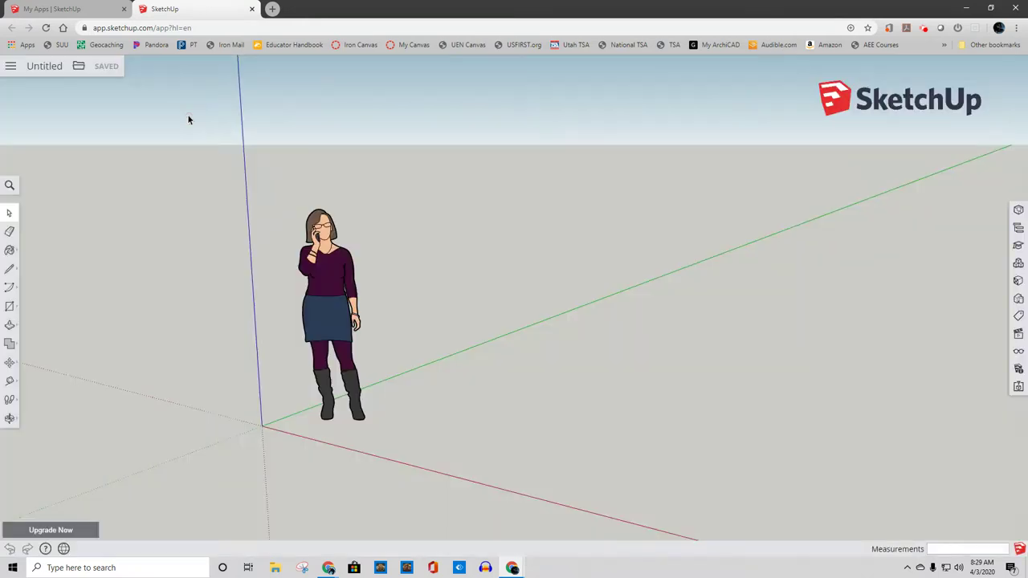
pyautogui.click(347, 283)
pyautogui.press('Delete')
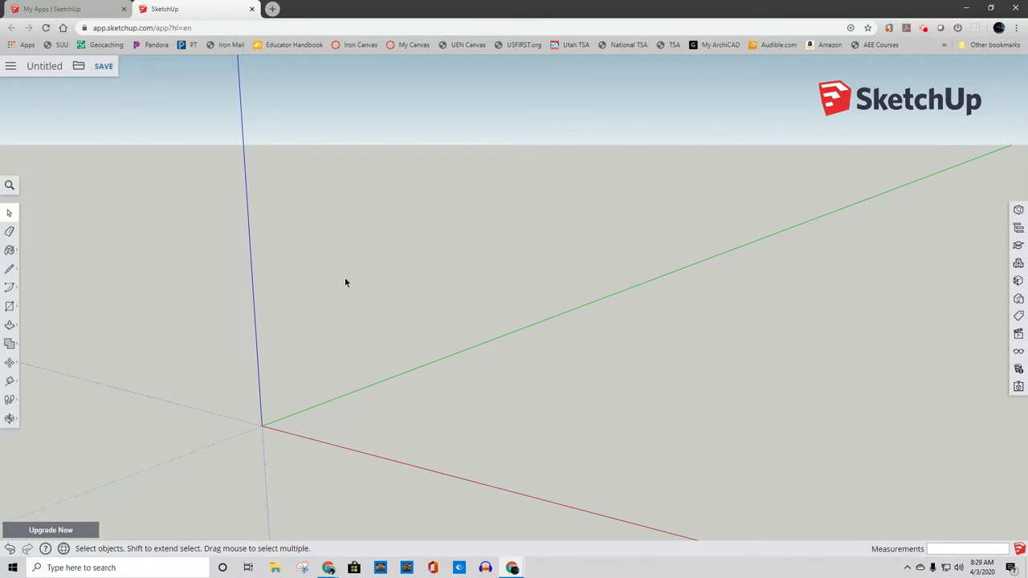
pyautogui.scroll(-3, 457, 297)
pyautogui.keyDown('shift'); pyautogui.moveTo(462, 297); pyautogui.dragTo(197, 313, button='middle'); pyautogui.keyUp('shift')
pyautogui.moveTo(260, 310); pyautogui.dragTo(364, 339, button='middle')
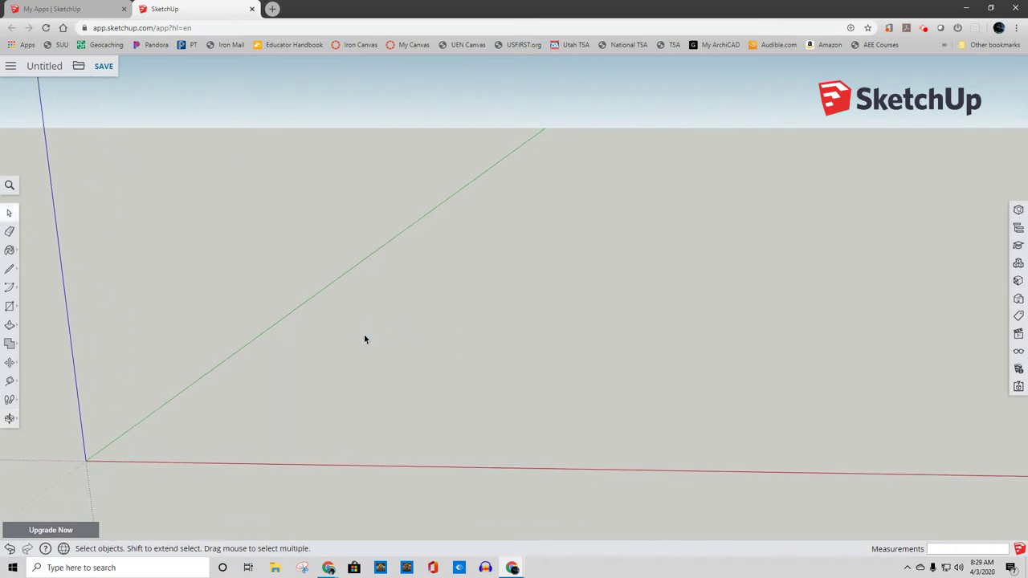
# Draw the outline's first 16-foot edge along red, after undoing a too-short 16-inch try
pyautogui.click(9, 270)
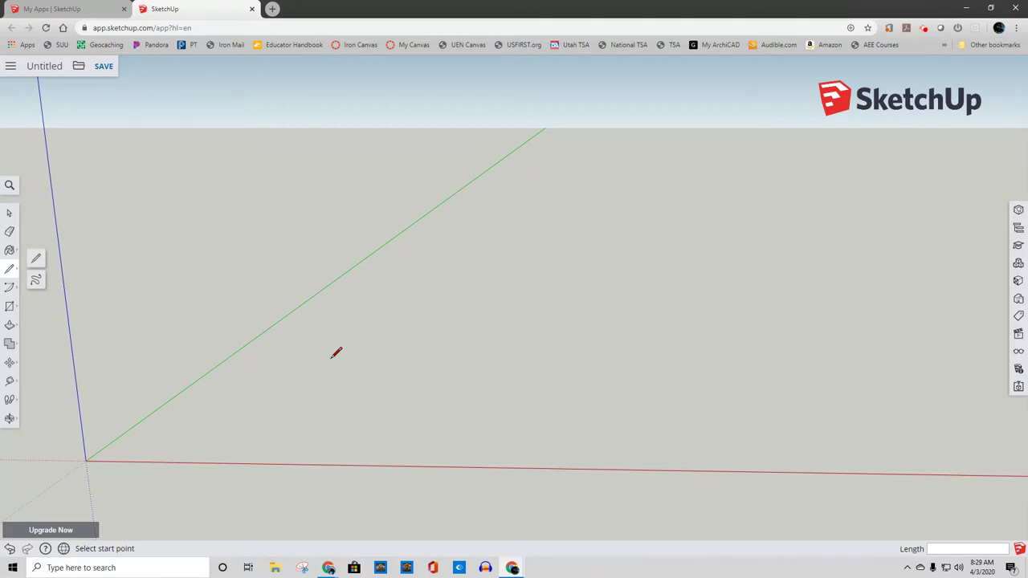
pyautogui.click(243, 391)
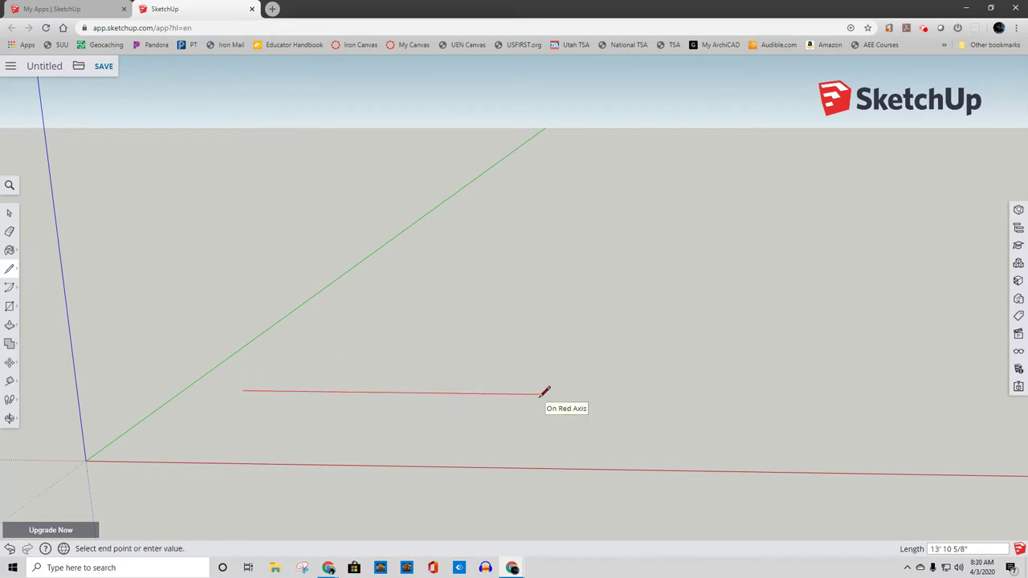
pyautogui.write('16')
pyautogui.press('Return')
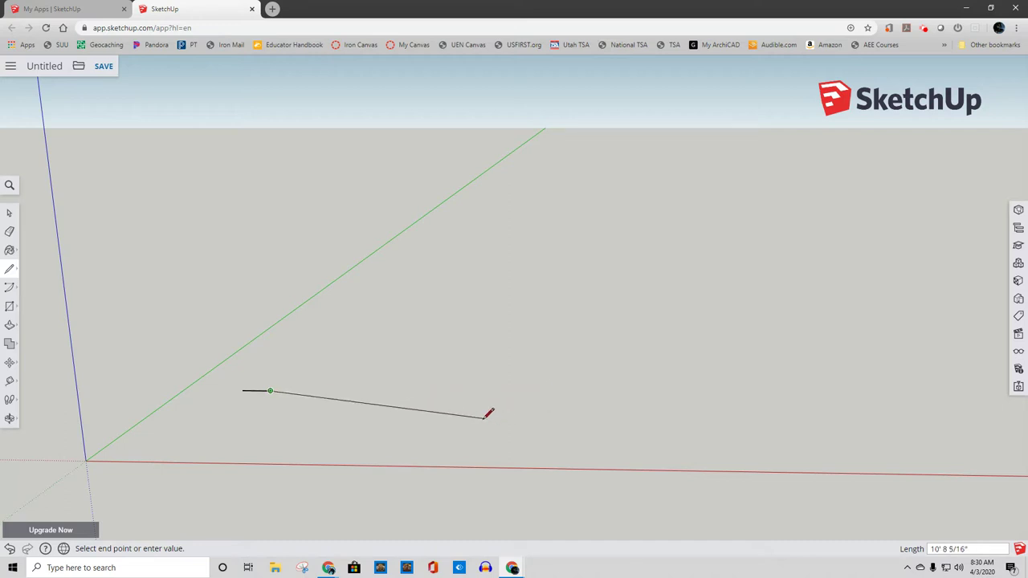
pyautogui.hotkey('ctrl', 'z')
pyautogui.click(255, 404)
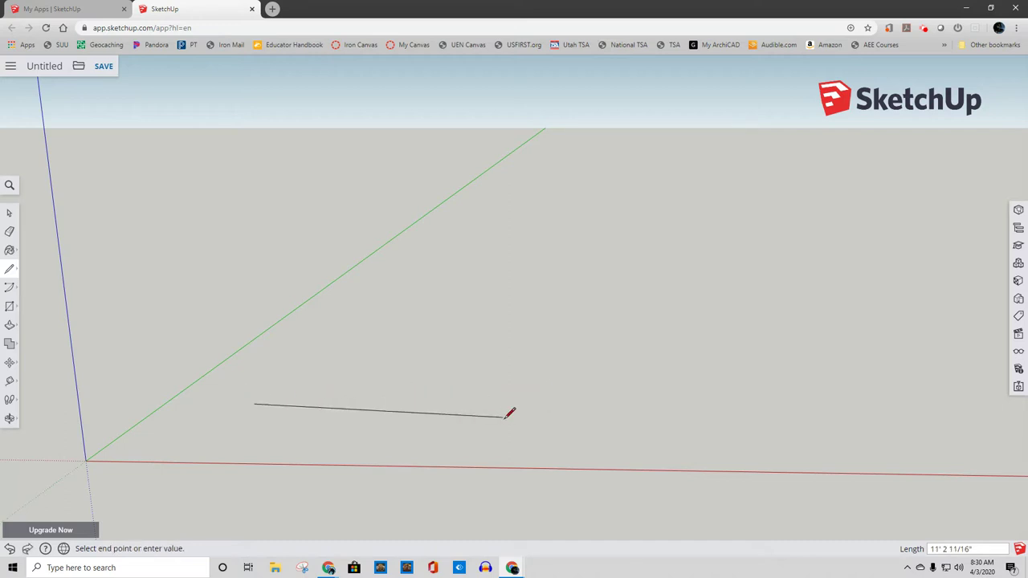
pyautogui.write('16')
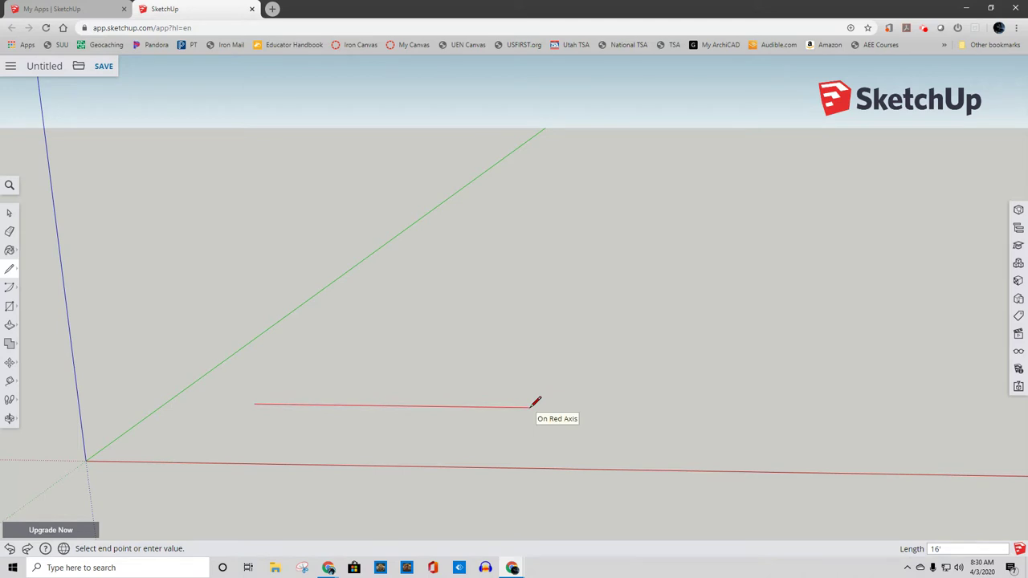
pyautogui.press('Return')
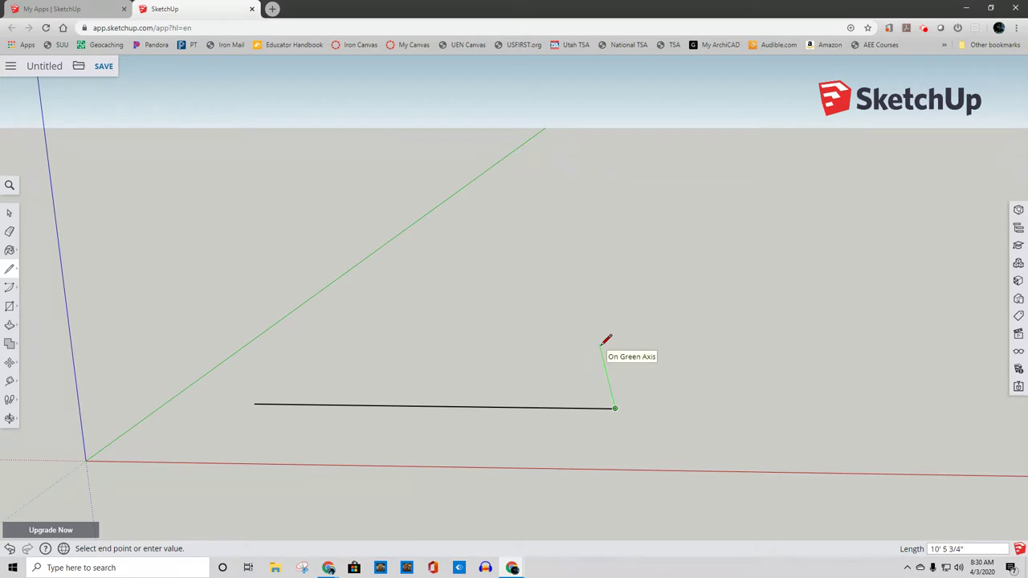
# Add a 24-inch jog, a 72-inch edge, a short jog back and a 15-foot edge
pyautogui.write('24')
pyautogui.press('Return')
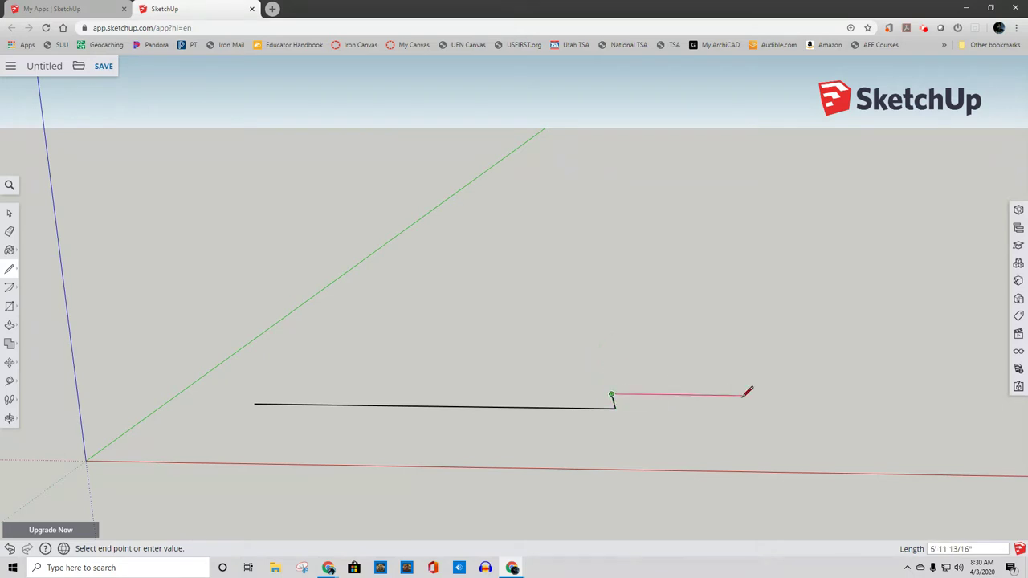
pyautogui.write('72')
pyautogui.press('Return')
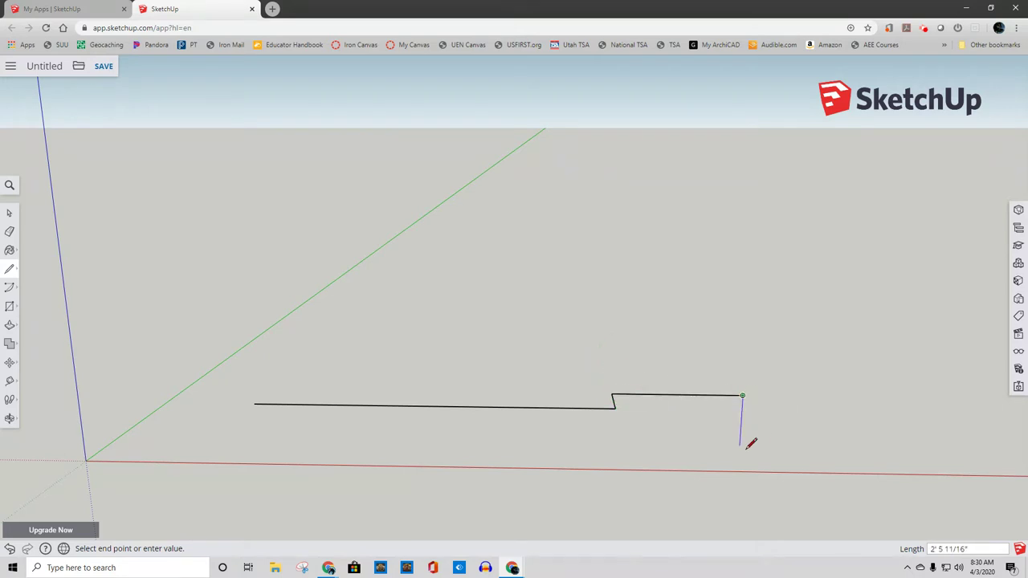
pyautogui.click(753, 410)
pyautogui.write('1')
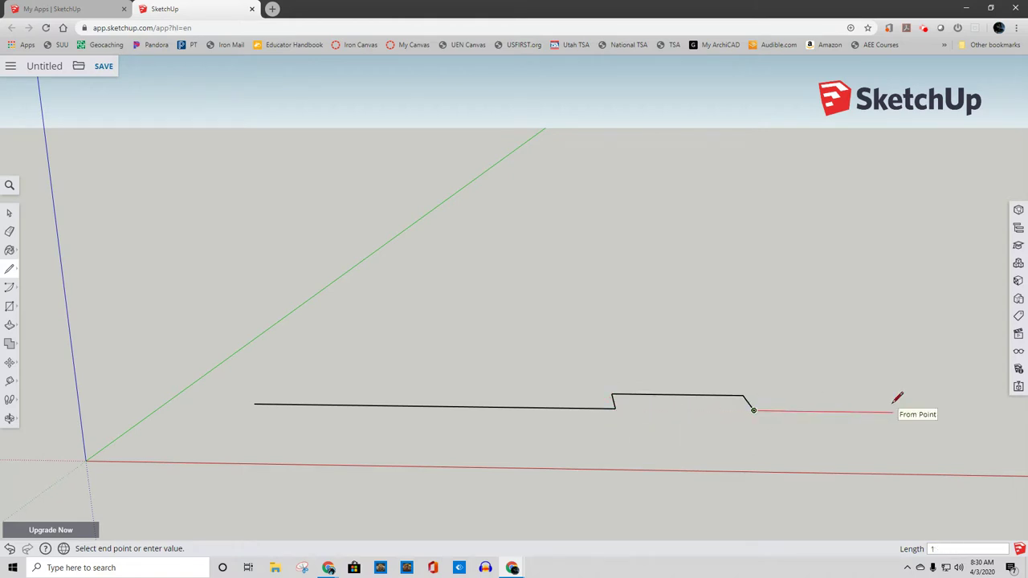
pyautogui.write('5')
pyautogui.press('Return')
# Draw the side and back edges and close the outline at the start point into a floor face
pyautogui.scroll(-3, 897, 399)
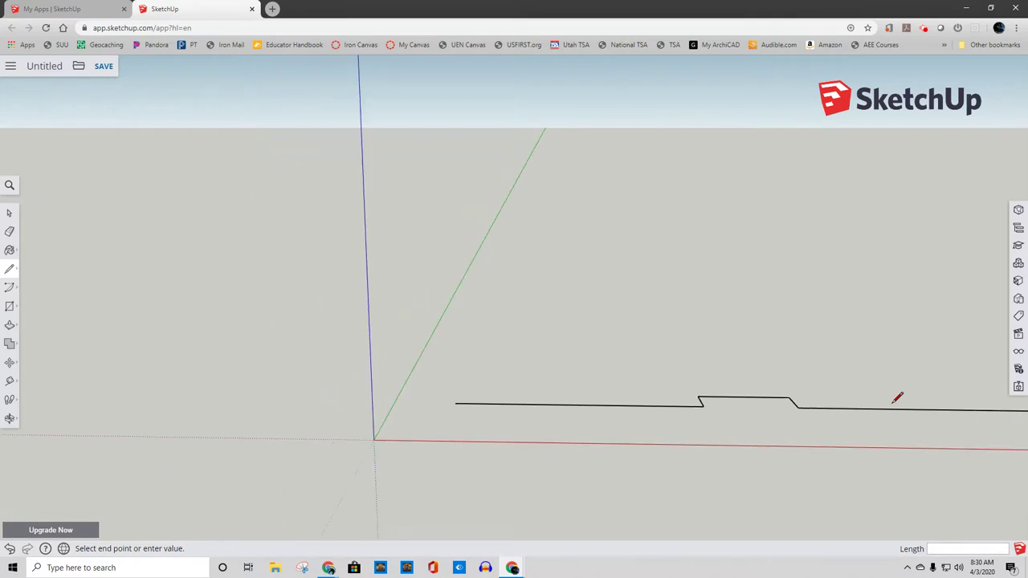
pyautogui.moveTo(746, 406); pyautogui.dragTo(429, 412, button='middle')
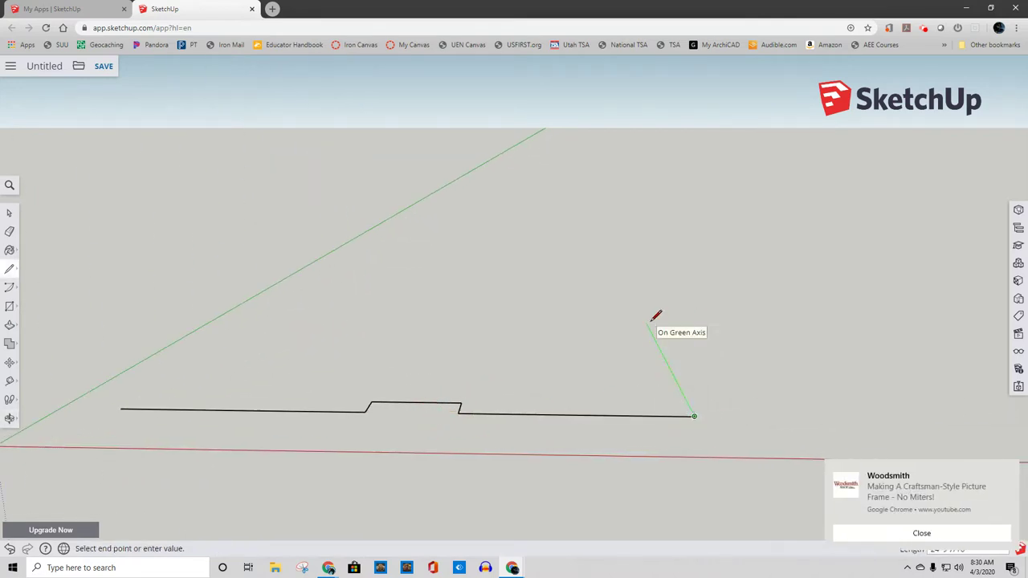
pyautogui.click(649, 327)
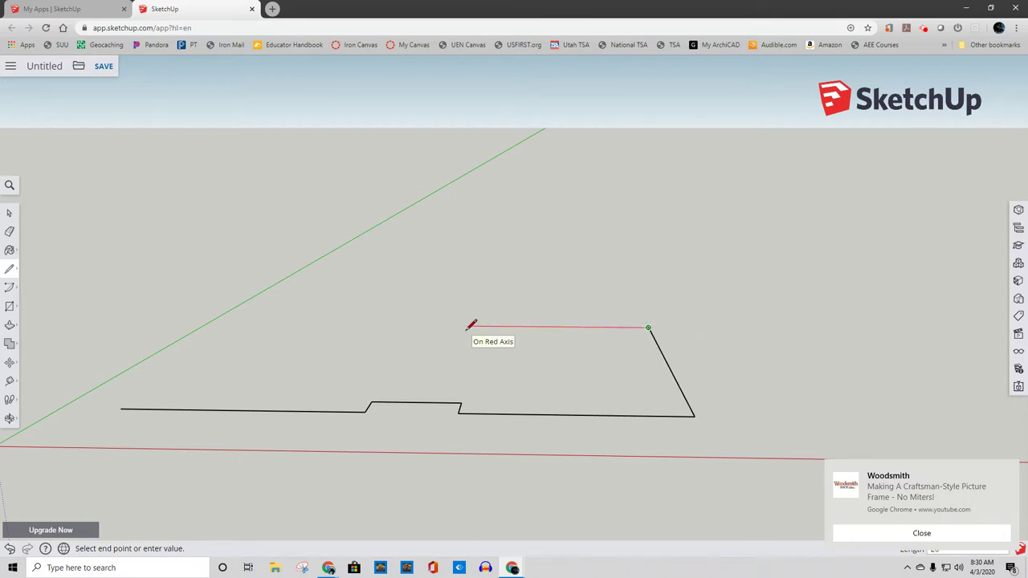
pyautogui.press('Return')
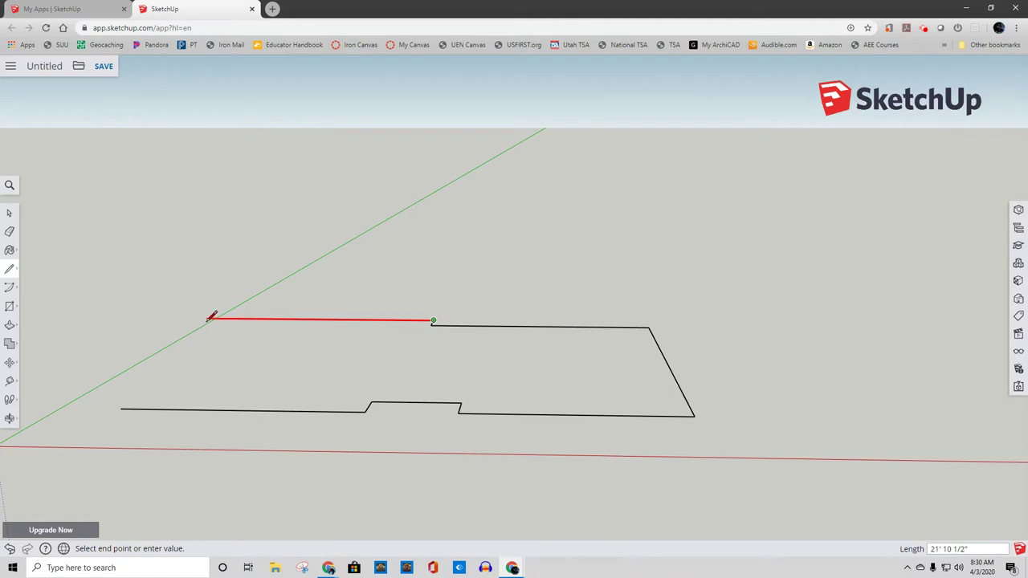
pyautogui.keyDown('shift'); pyautogui.click(123, 406); pyautogui.keyUp('shift')
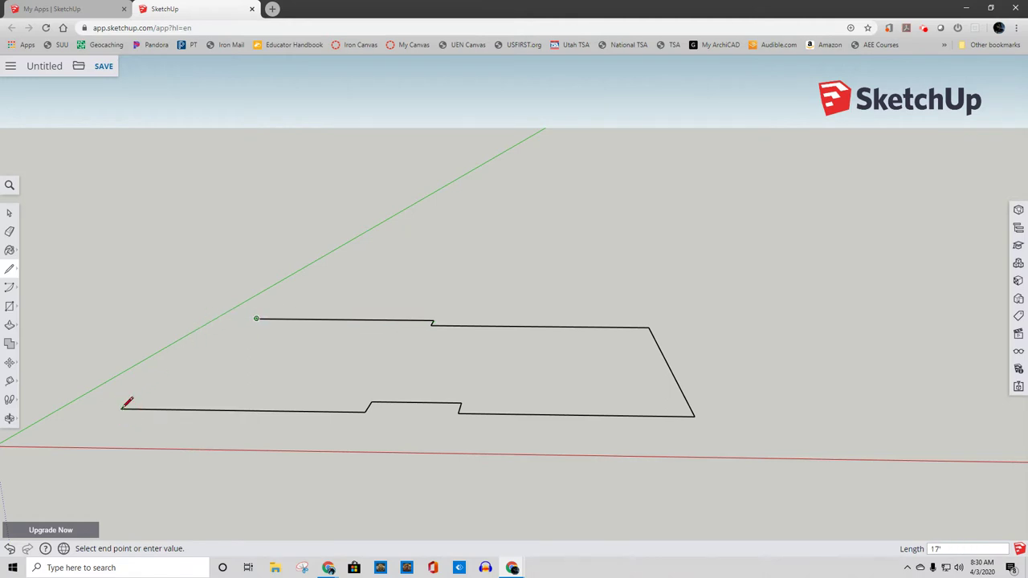
pyautogui.click(122, 408)
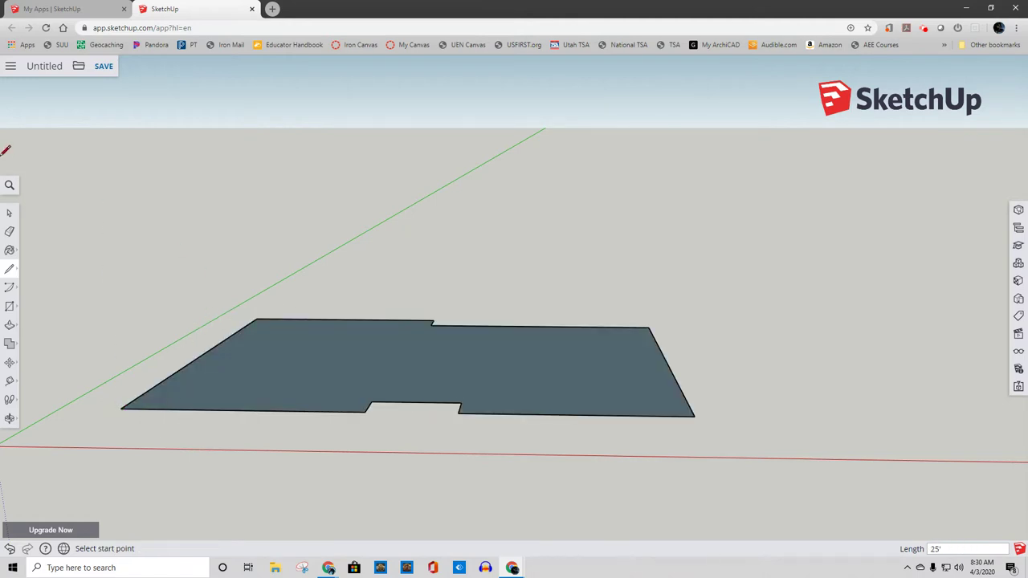
# Push/pull the floor face up 14.125 inches into a solid slab
pyautogui.click(9, 214)
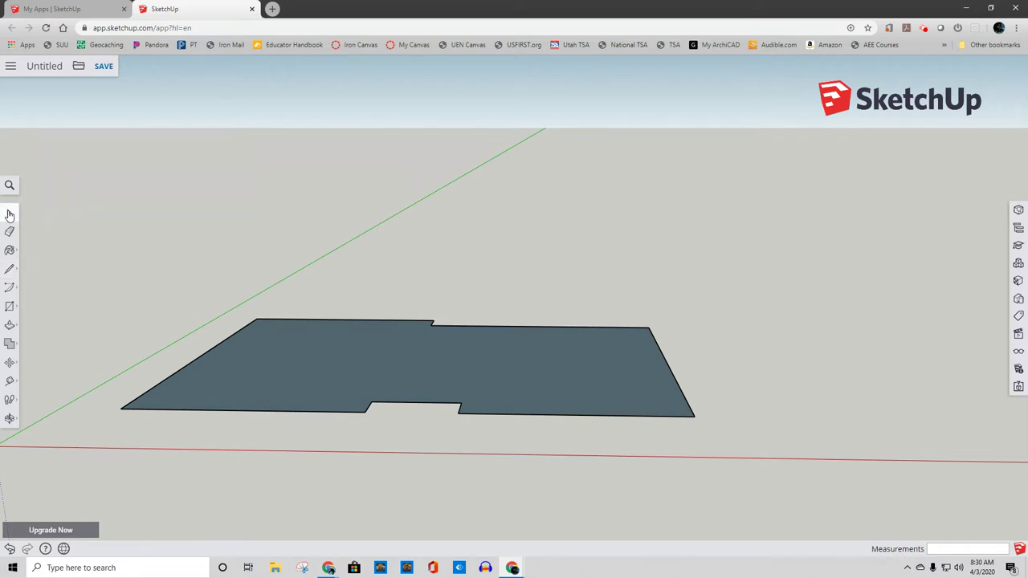
pyautogui.click(10, 325)
pyautogui.moveTo(281, 392); pyautogui.dragTo(292, 368)
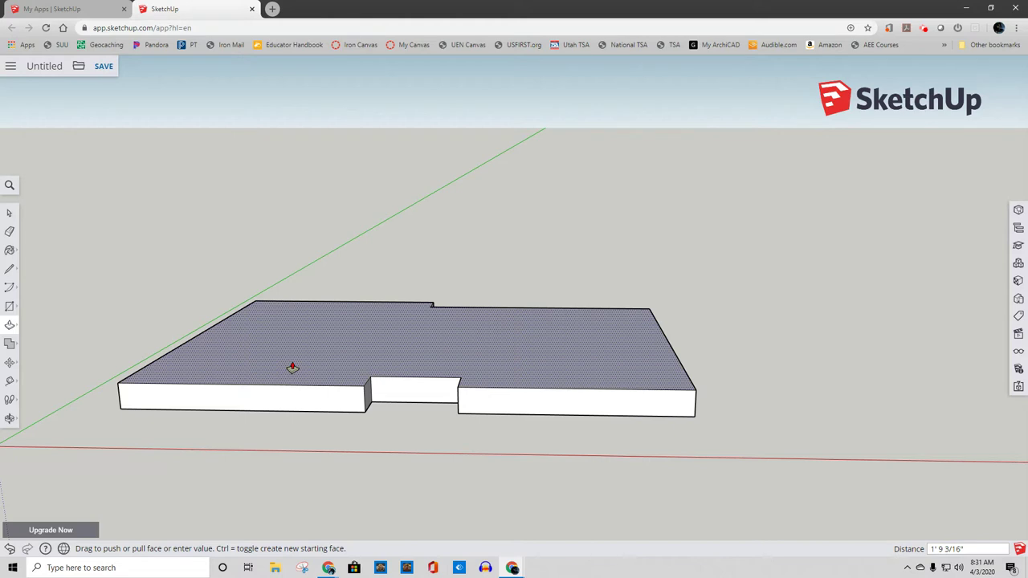
pyautogui.write('14.125')
pyautogui.press('Return')
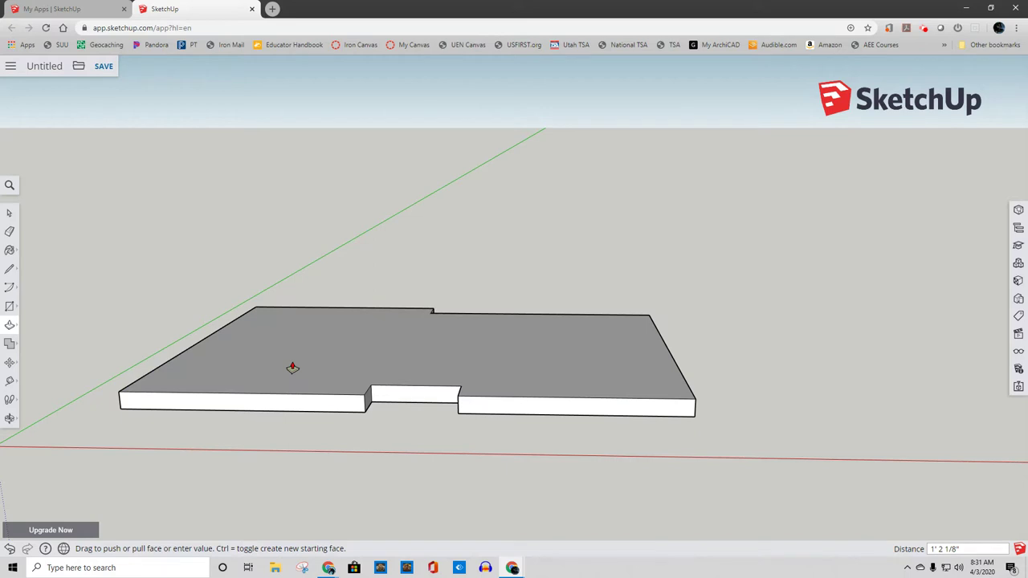
pyautogui.press('space')
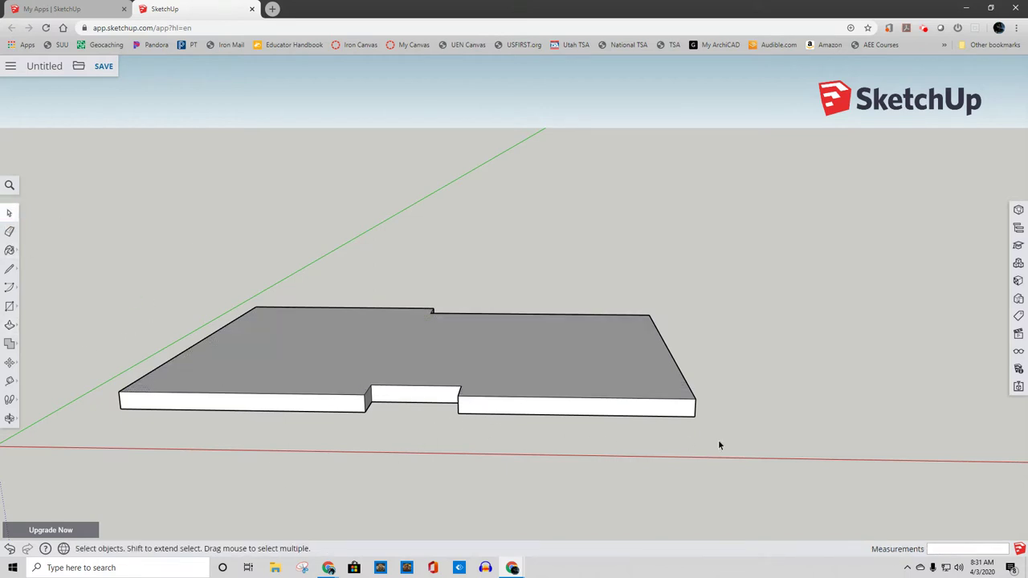
pyautogui.moveTo(719, 445); pyautogui.dragTo(697, 526, button='middle')
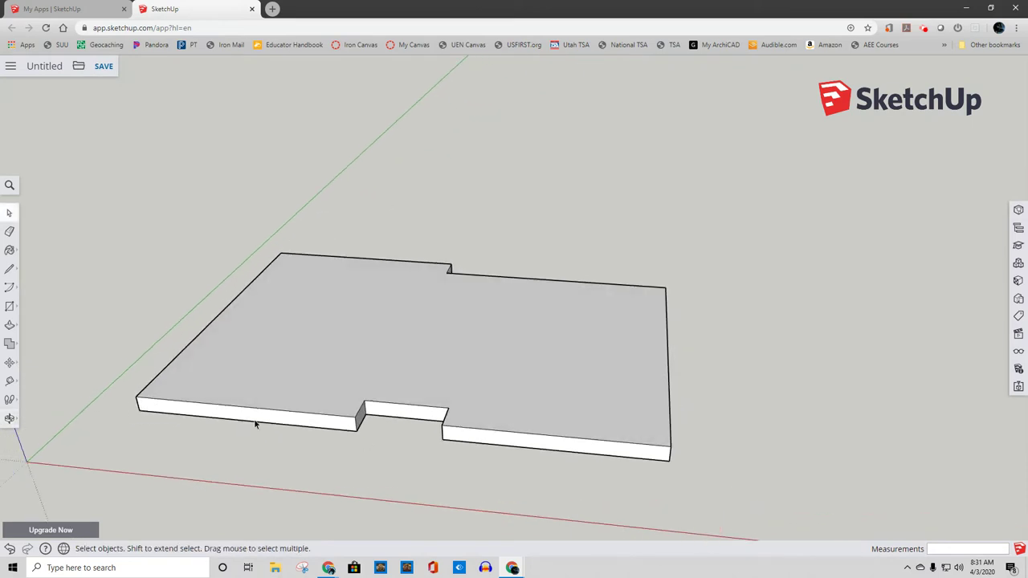
# Offset the slab's top outline 6 inches inward to mark the wall thickness
pyautogui.click(10, 325)
pyautogui.click(38, 343)
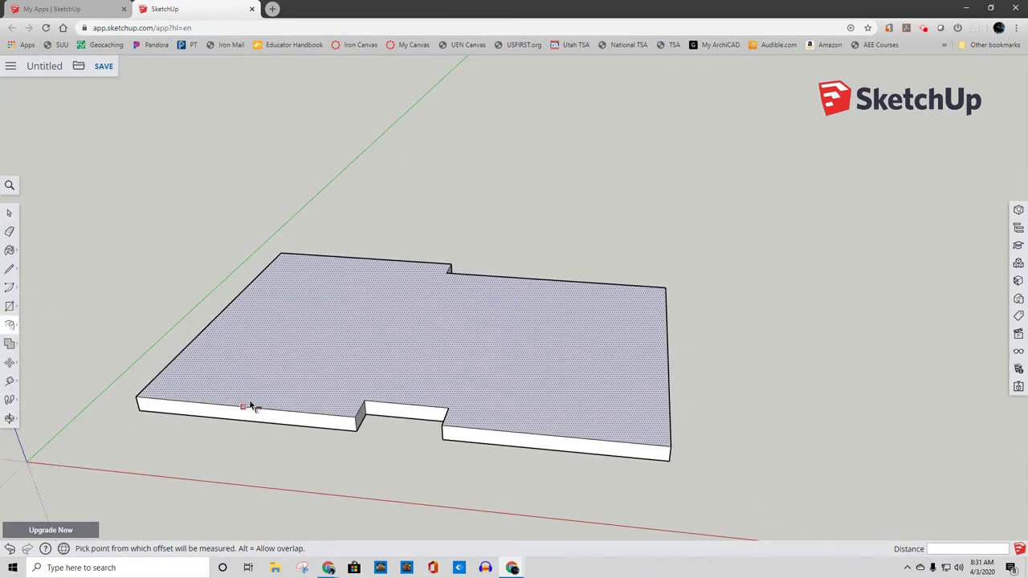
pyautogui.click(262, 404)
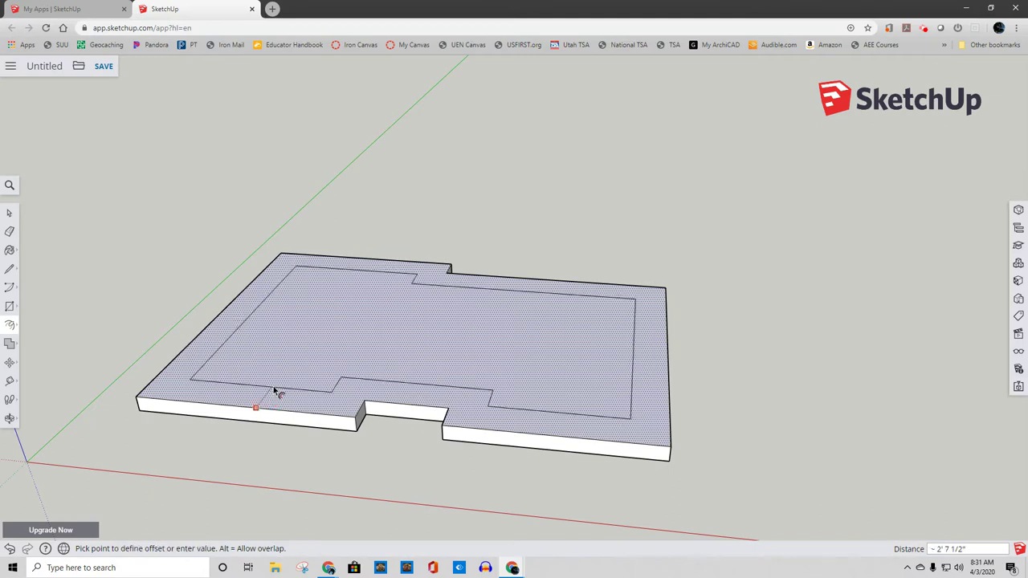
pyautogui.write('6')
pyautogui.press('Return')
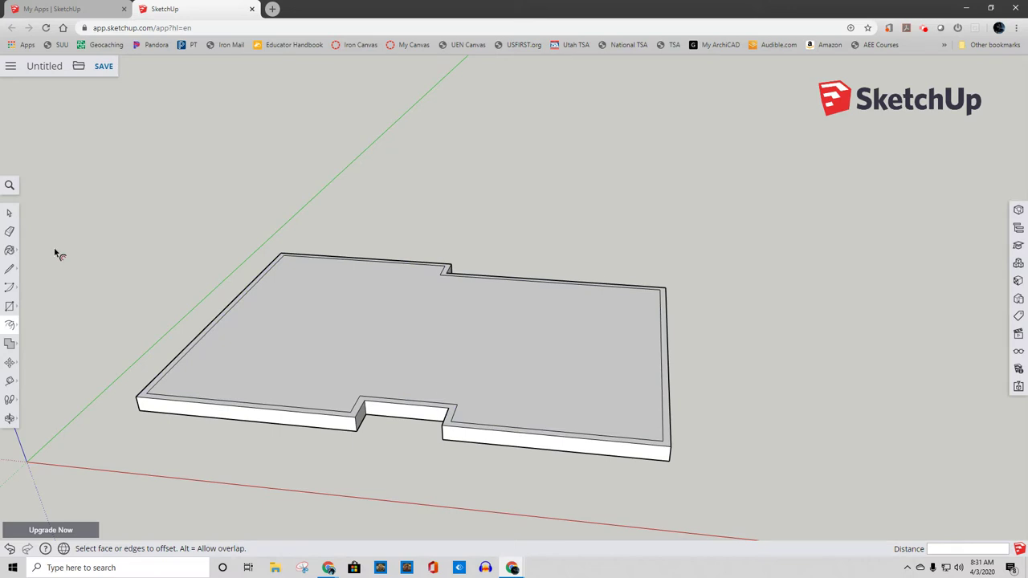
pyautogui.click(7, 214)
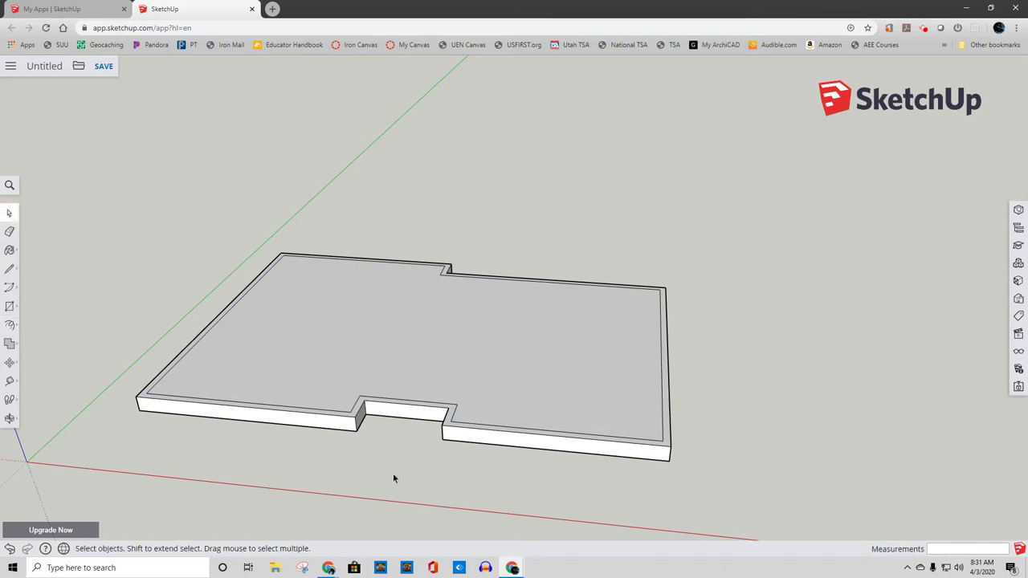
# Draw red-axis-locked interior lines from the slab's inner edge to the notch corner
pyautogui.scroll(3, 447, 457)
pyautogui.moveTo(447, 457); pyautogui.dragTo(252, 483, button='middle')
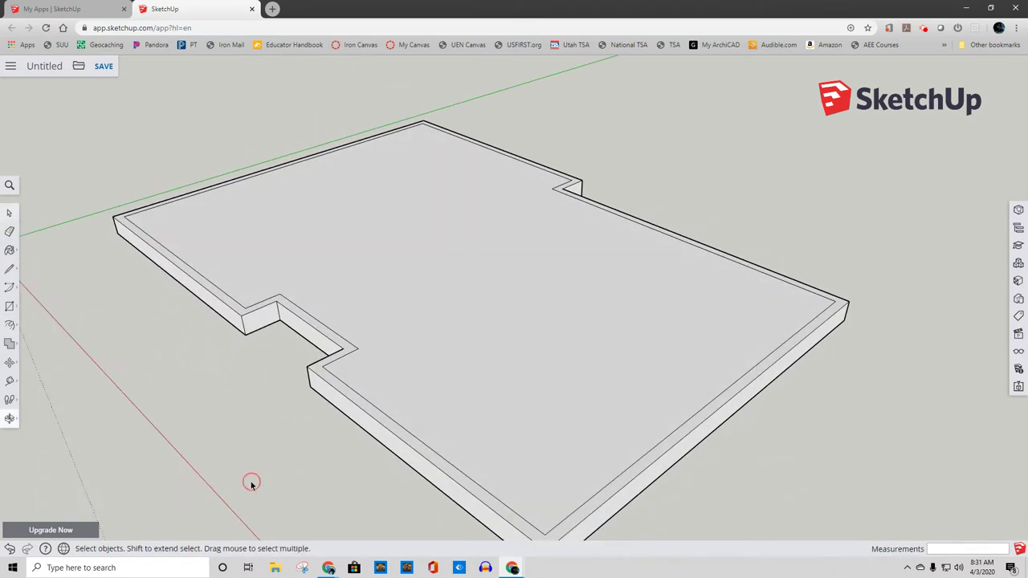
pyautogui.click(10, 268)
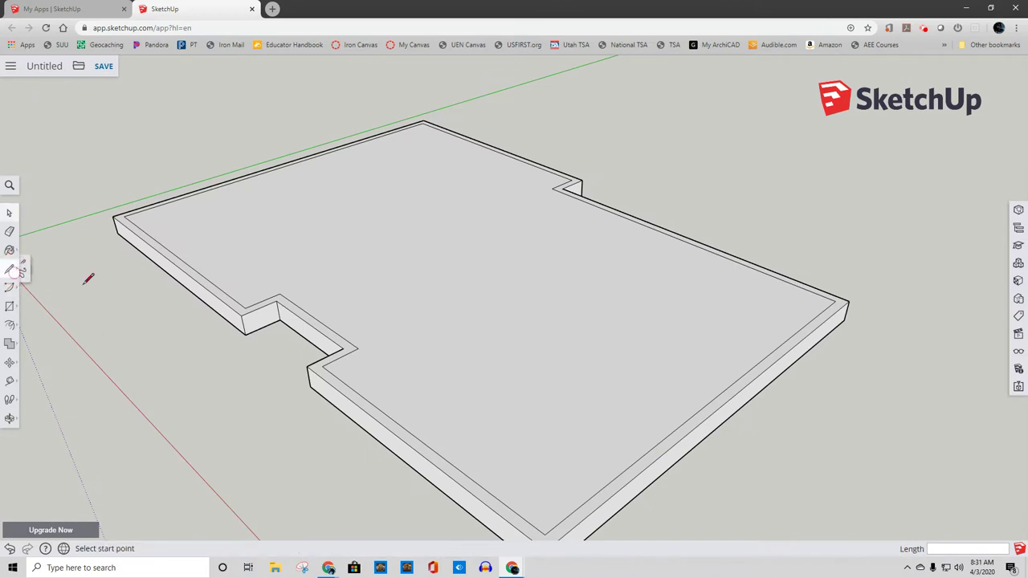
pyautogui.click(717, 396)
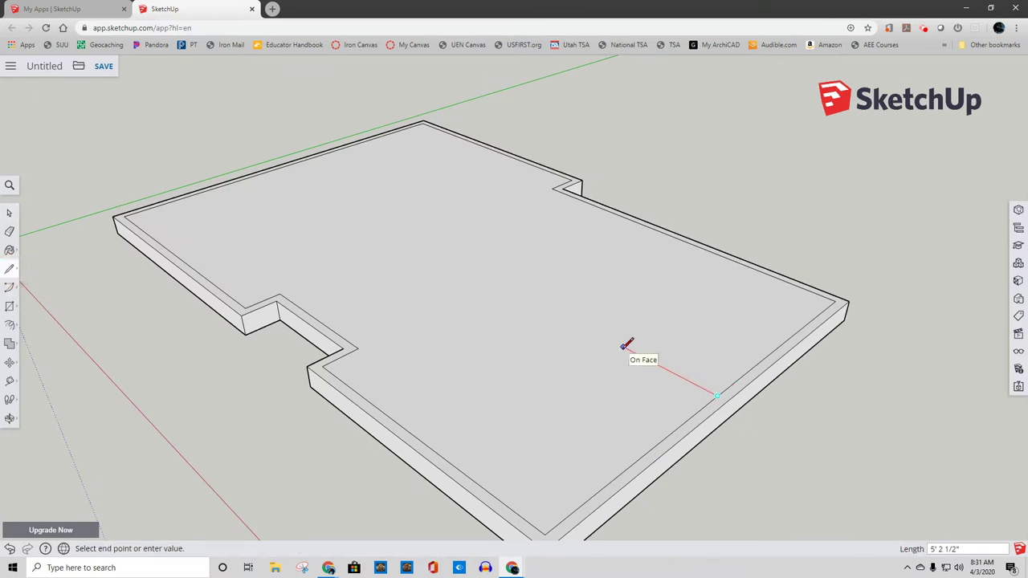
pyautogui.press('shift')
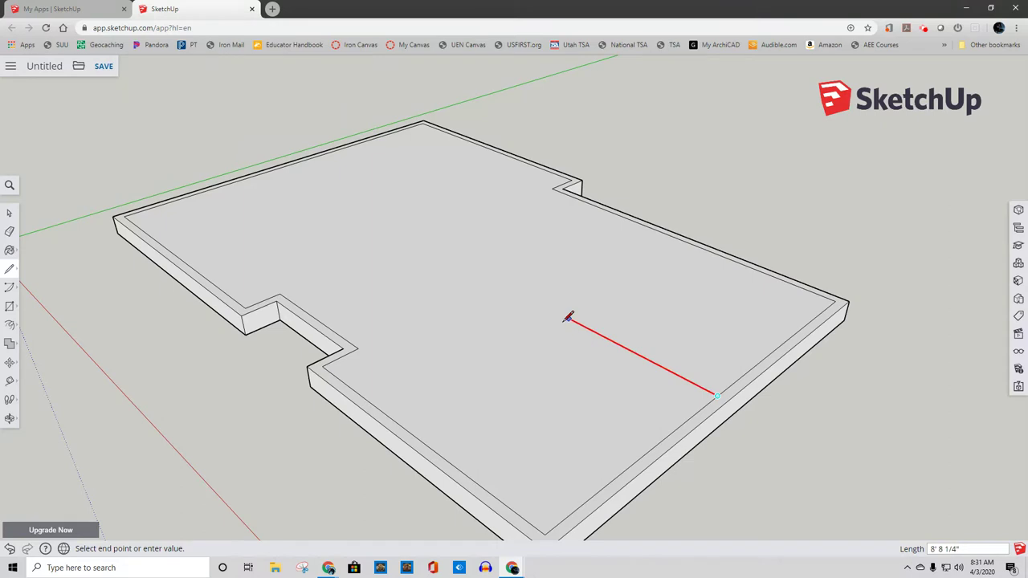
pyautogui.click(359, 348)
pyautogui.click(359, 349)
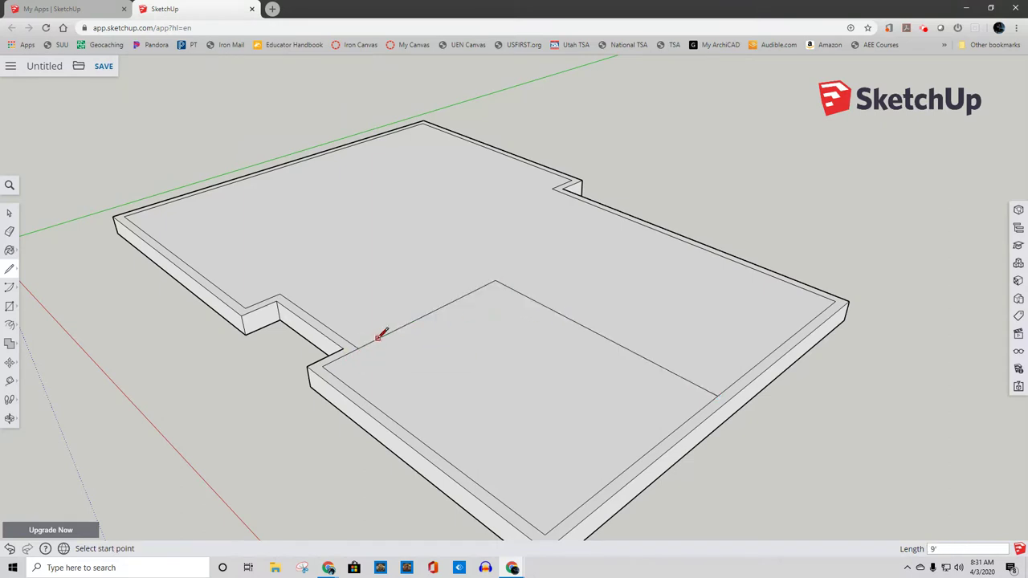
# Offset the two new interior lines by 4 inches to form a wall
pyautogui.click(9, 214)
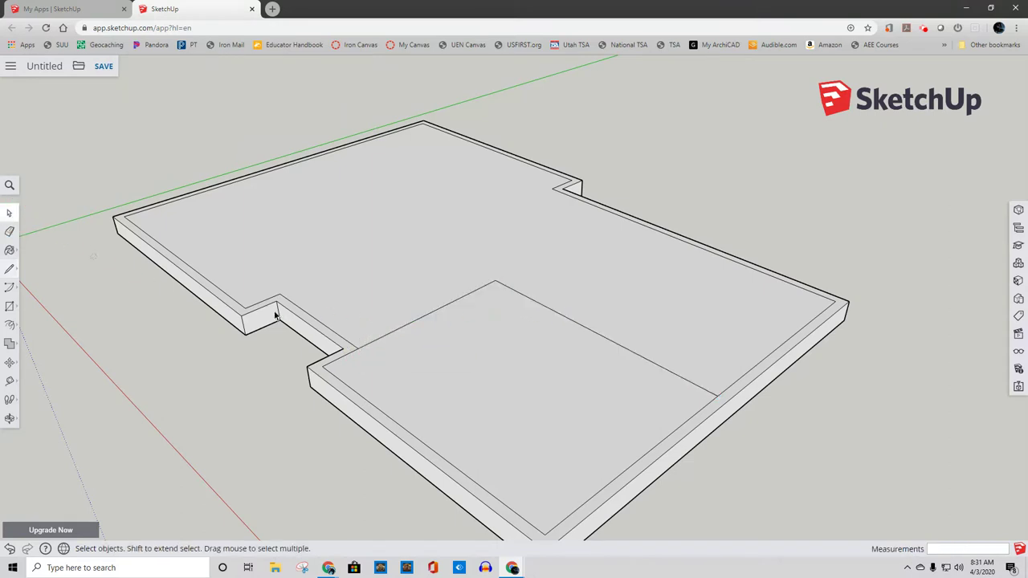
pyautogui.click(377, 340)
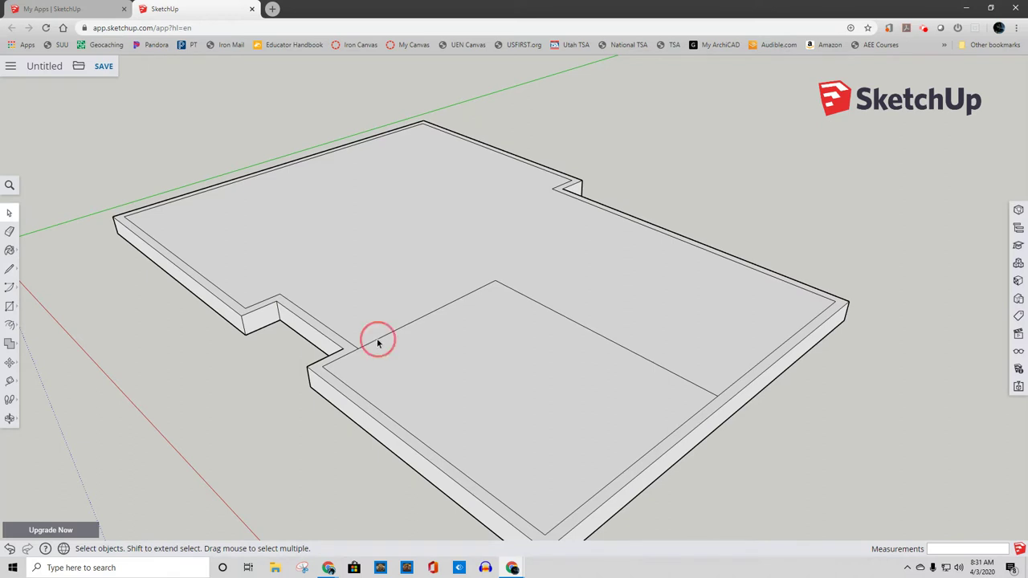
pyautogui.keyDown('shift'); pyautogui.click(587, 330); pyautogui.keyUp('shift')
pyautogui.click(9, 325)
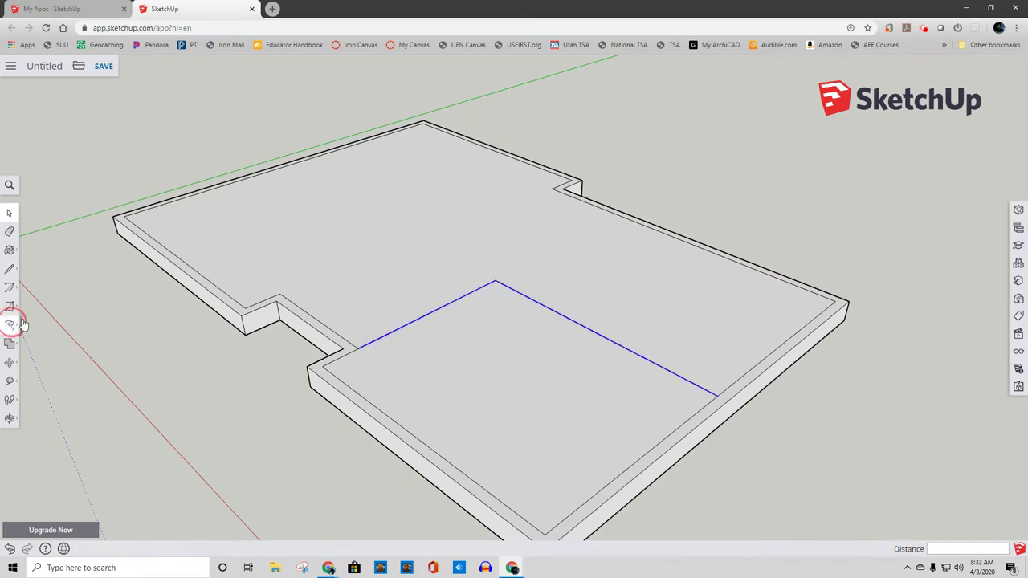
pyautogui.click(471, 290)
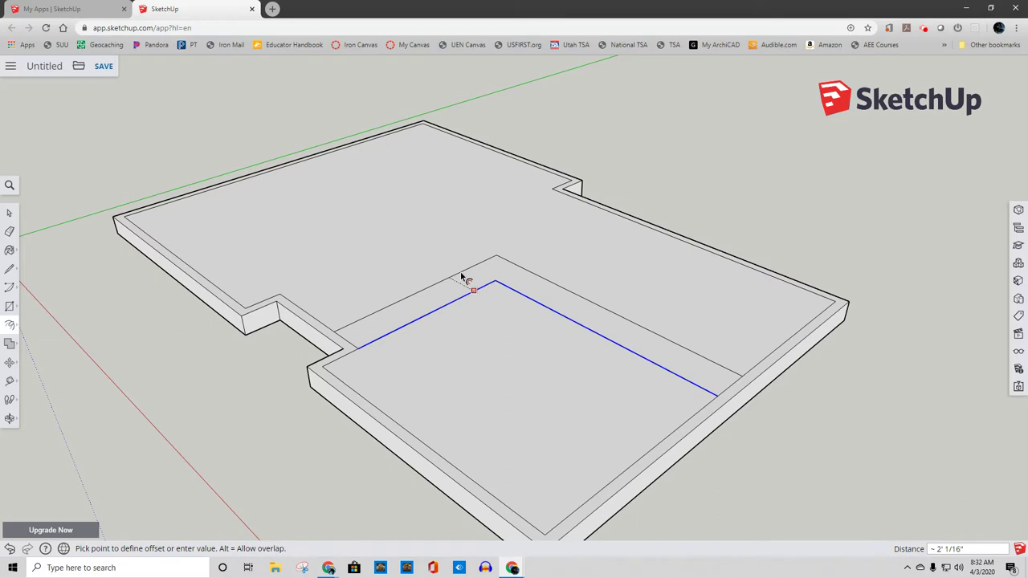
pyautogui.press('Return')
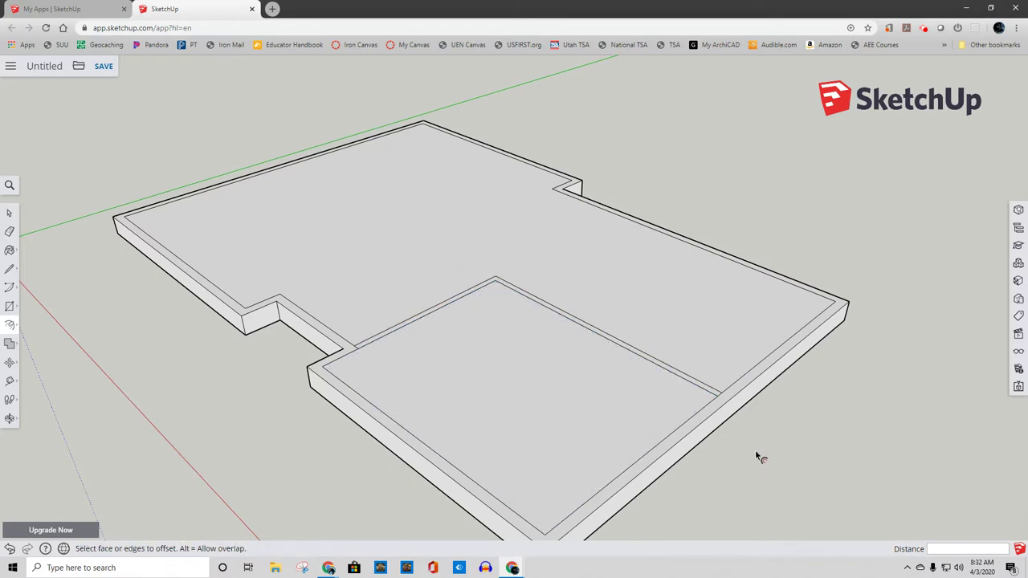
# Draw a 24-inch line and an 11-foot line along the wall's inner face
pyautogui.click(10, 271)
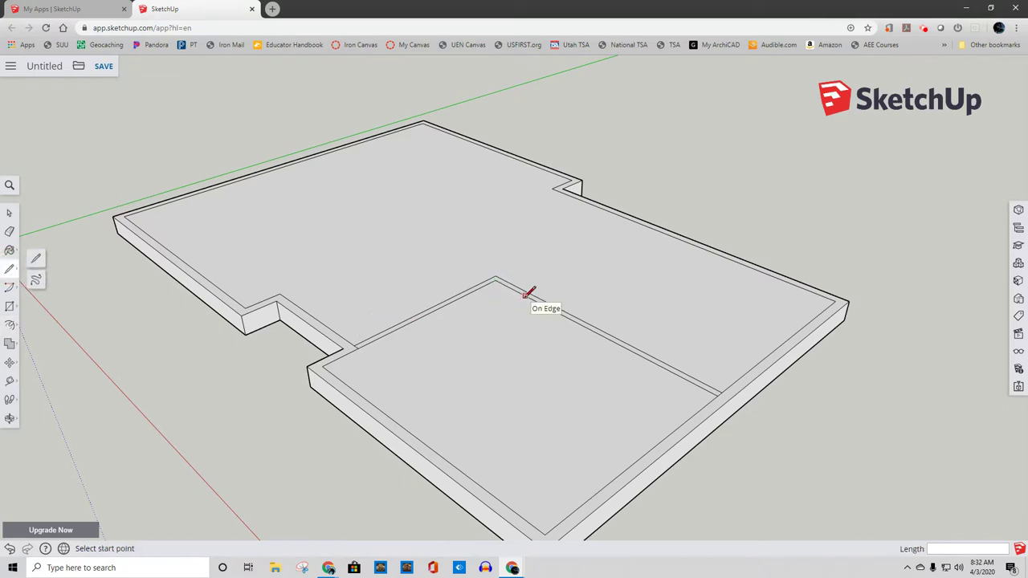
pyautogui.click(496, 281)
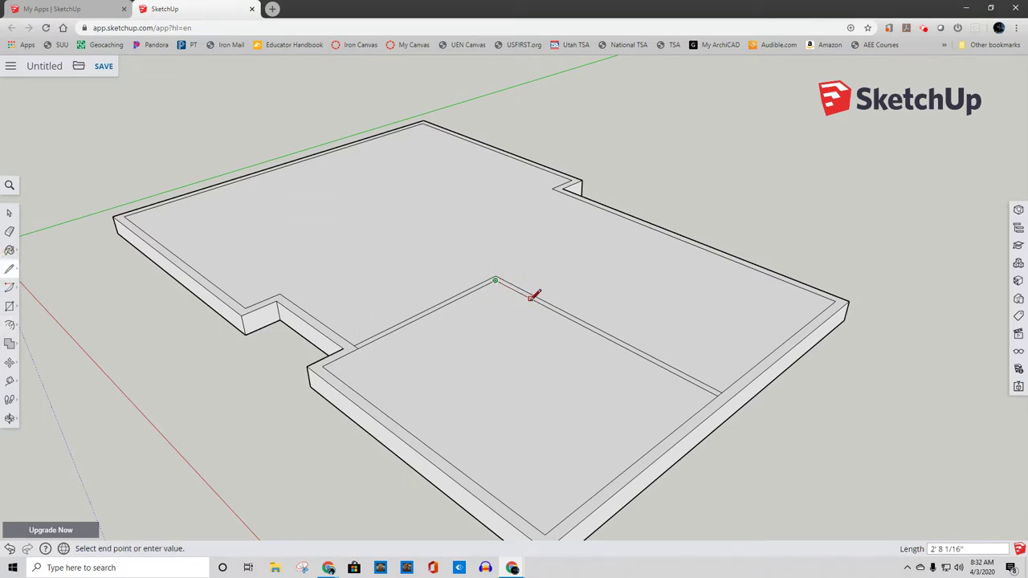
pyautogui.write('24')
pyautogui.press('Return')
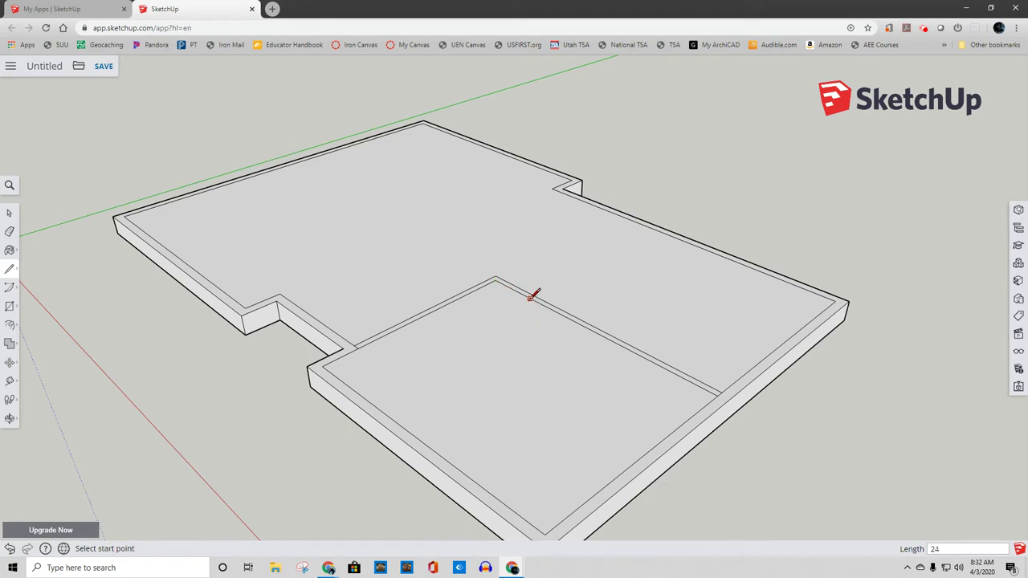
pyautogui.click(521, 294)
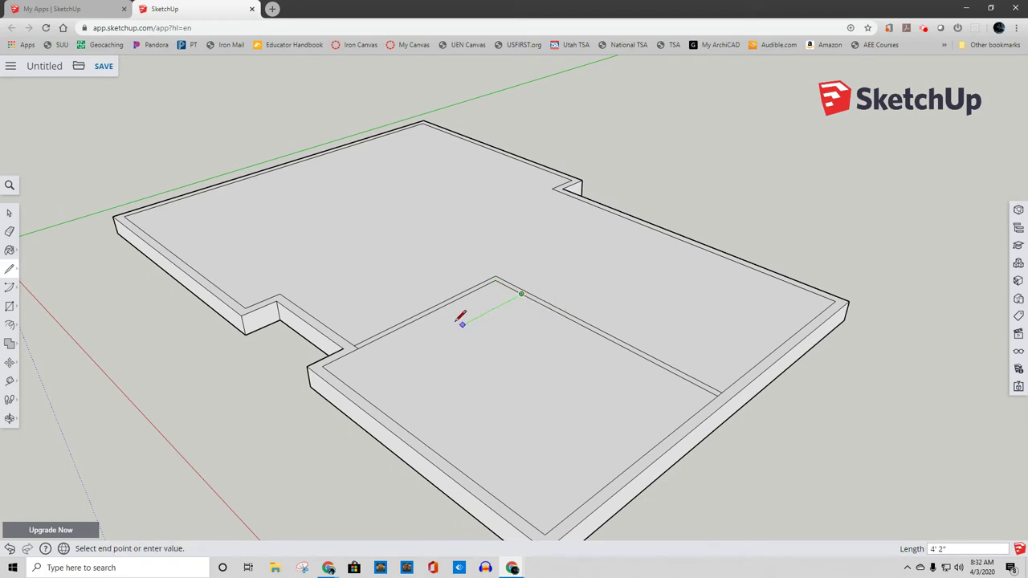
pyautogui.click(350, 383)
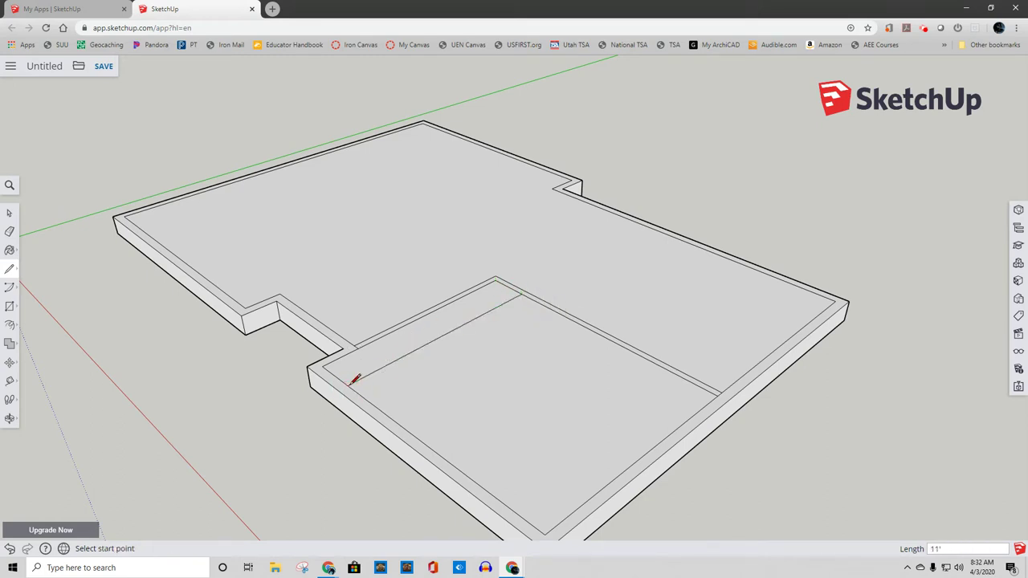
pyautogui.click(522, 294)
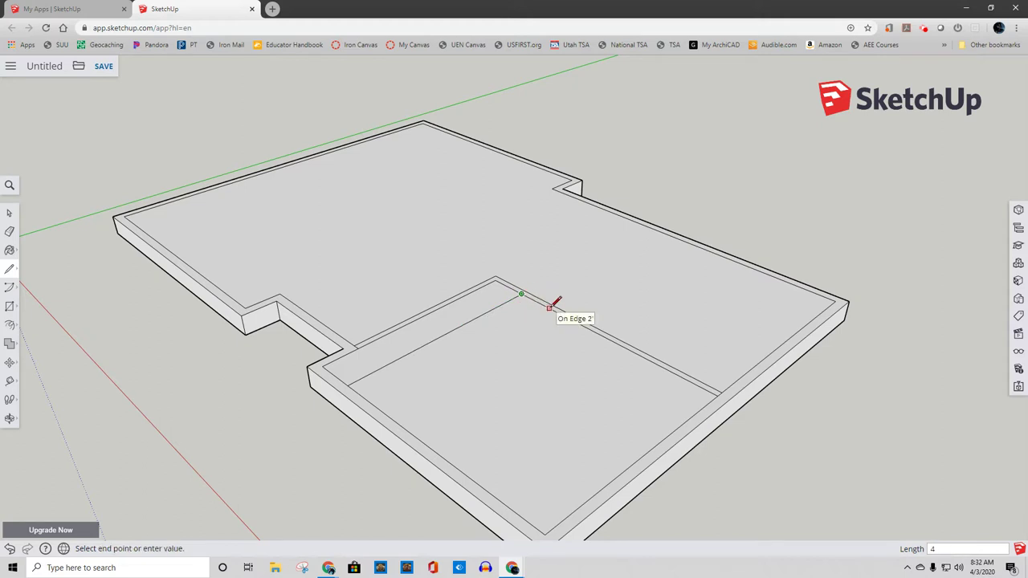
pyautogui.press('Escape')
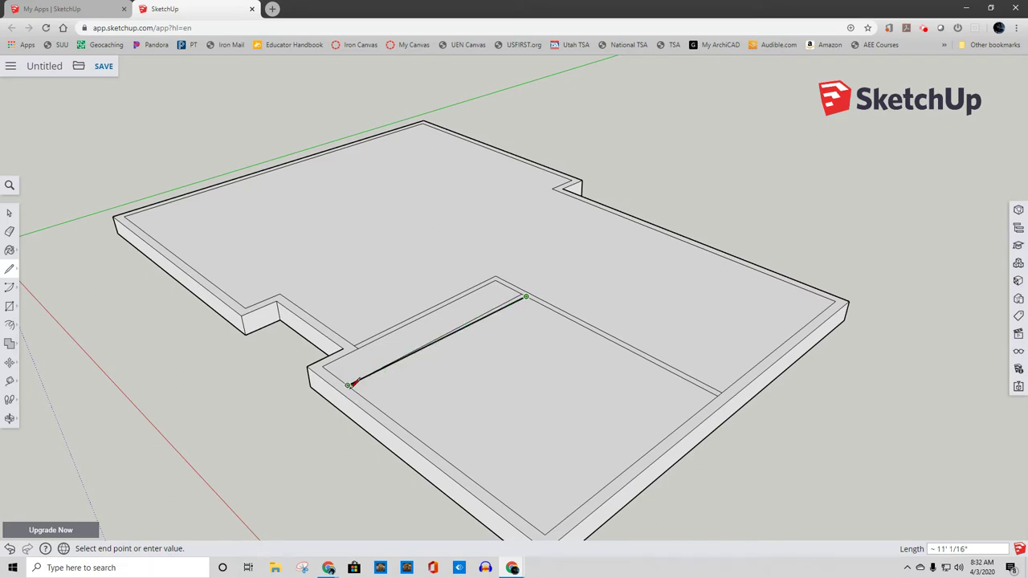
pyautogui.scroll(1, 354, 390)
pyautogui.scroll(1, 351, 388)
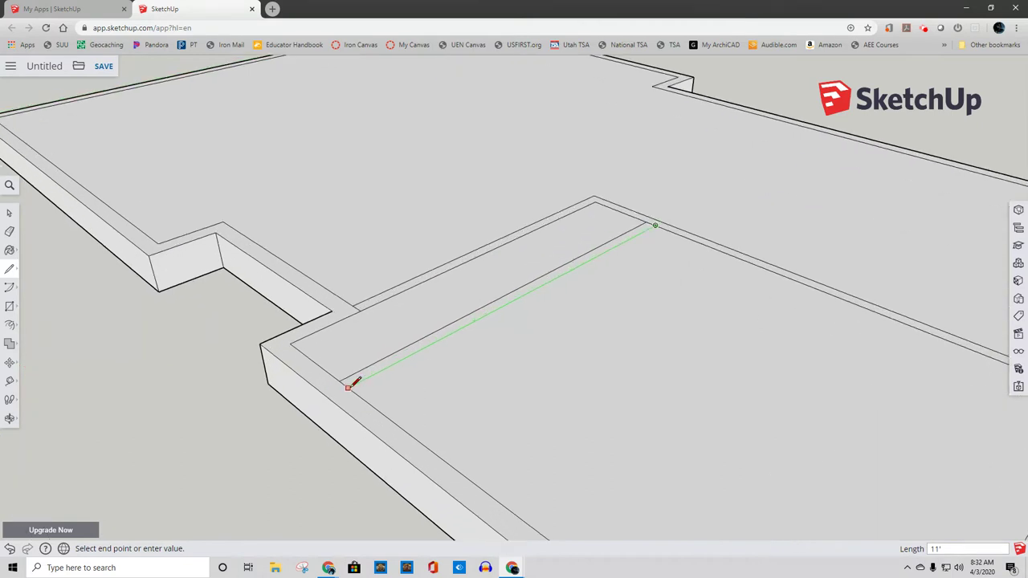
pyautogui.click(348, 387)
pyautogui.scroll(-3, 356, 379)
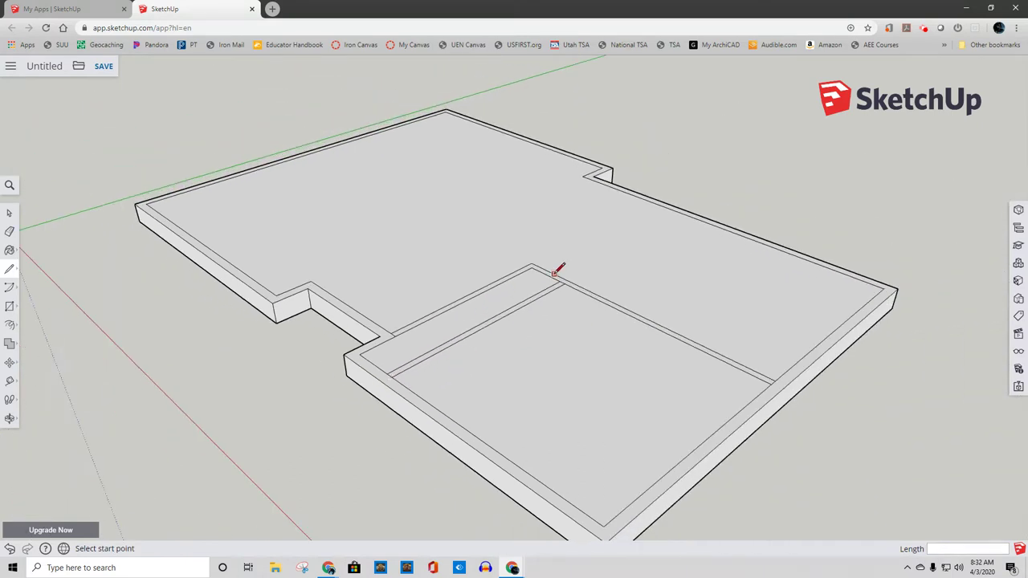
# Draw a 42-inch line and the lines closing the short cross-partition across the wall
pyautogui.click(533, 266)
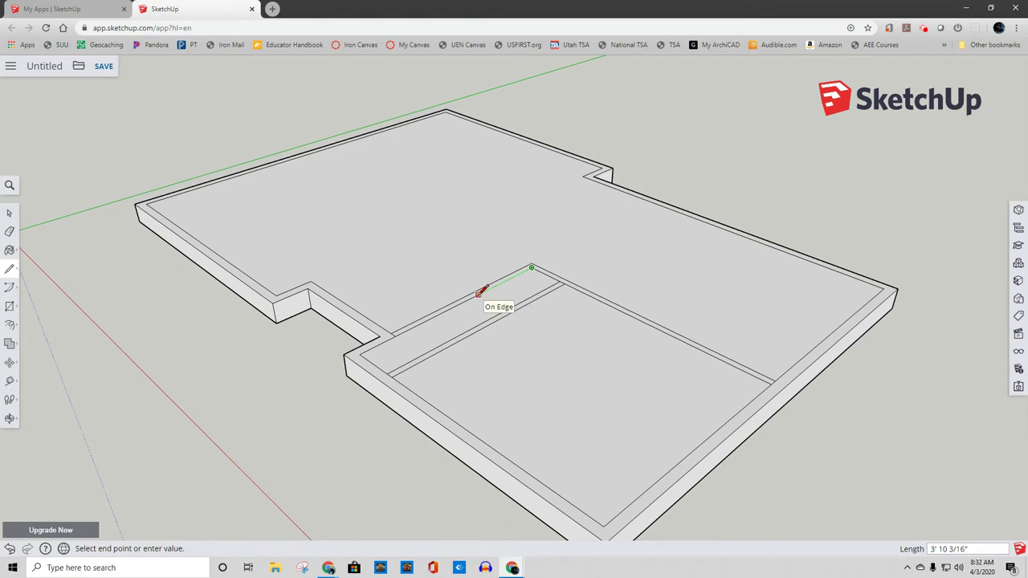
pyautogui.write('42')
pyautogui.press('Return')
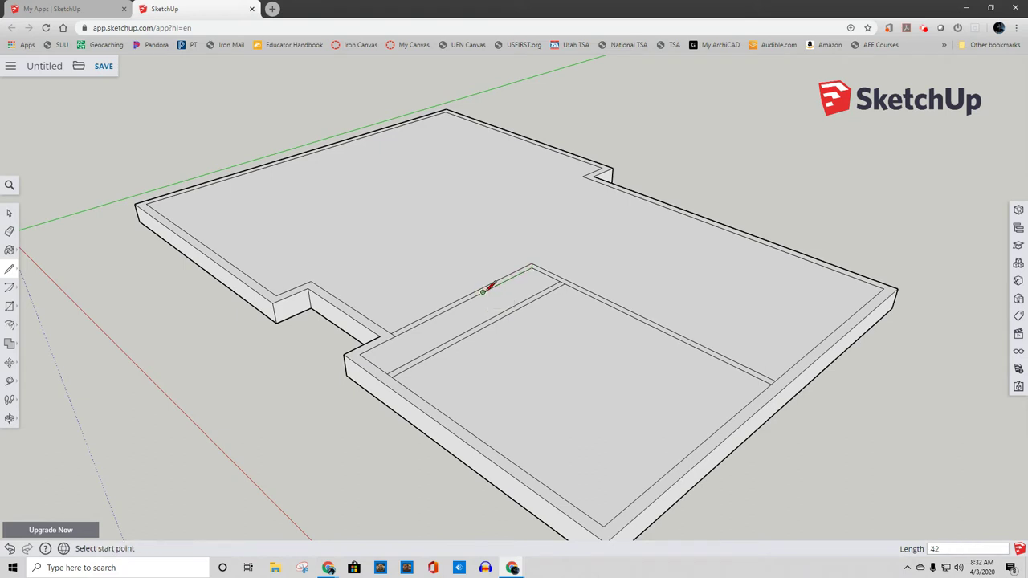
pyautogui.click(483, 292)
pyautogui.click(510, 305)
pyautogui.click(510, 305)
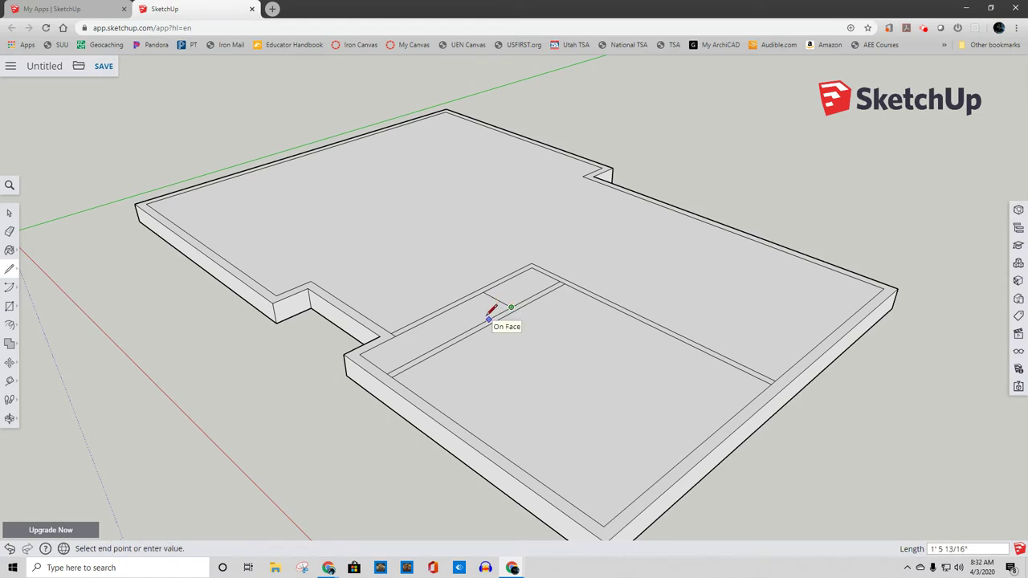
pyautogui.press('Escape')
pyautogui.click(508, 309)
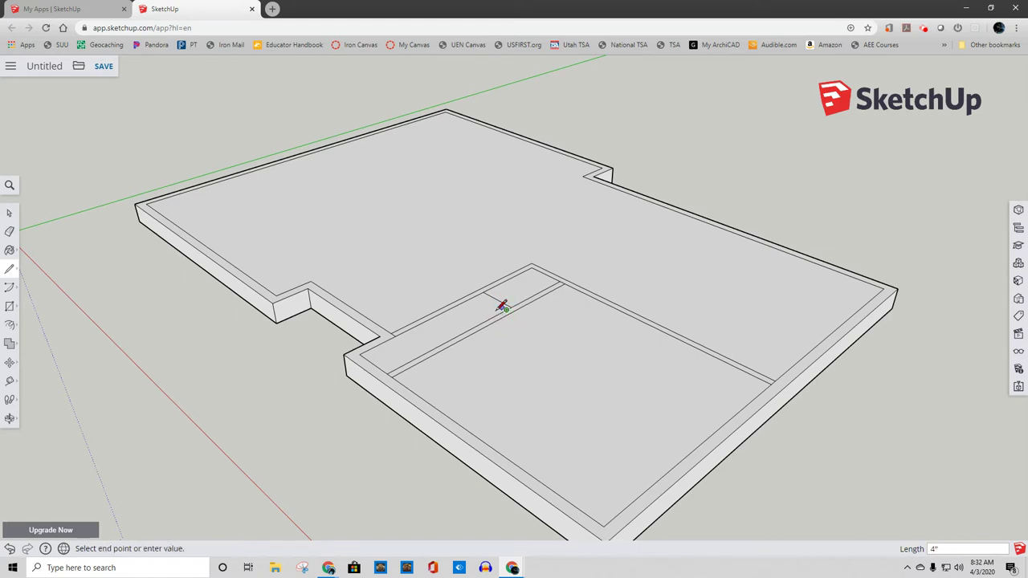
pyautogui.scroll(5, 496, 301)
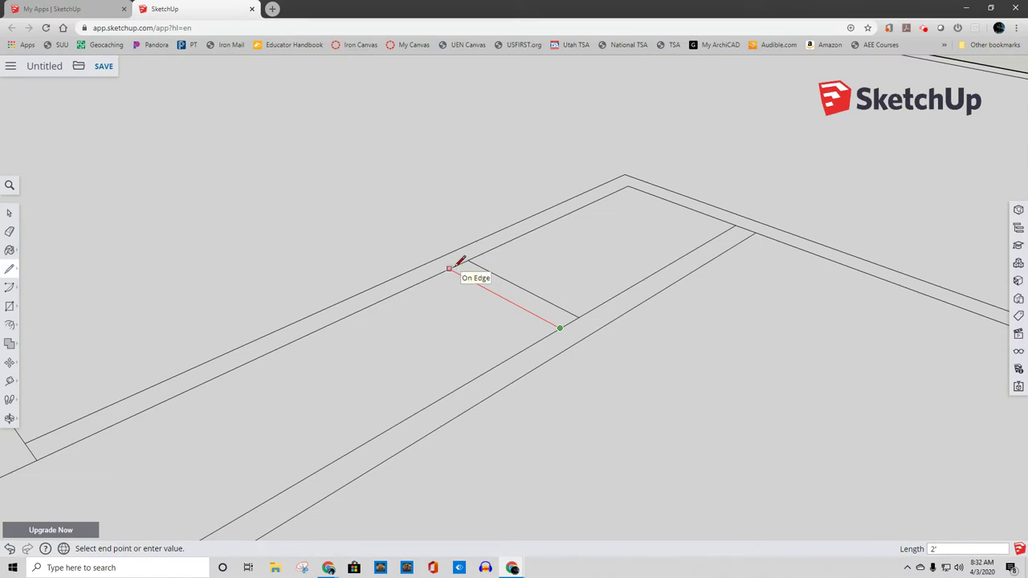
pyautogui.click(464, 275)
pyautogui.scroll(-5, 461, 270)
pyautogui.scroll(-3, 459, 261)
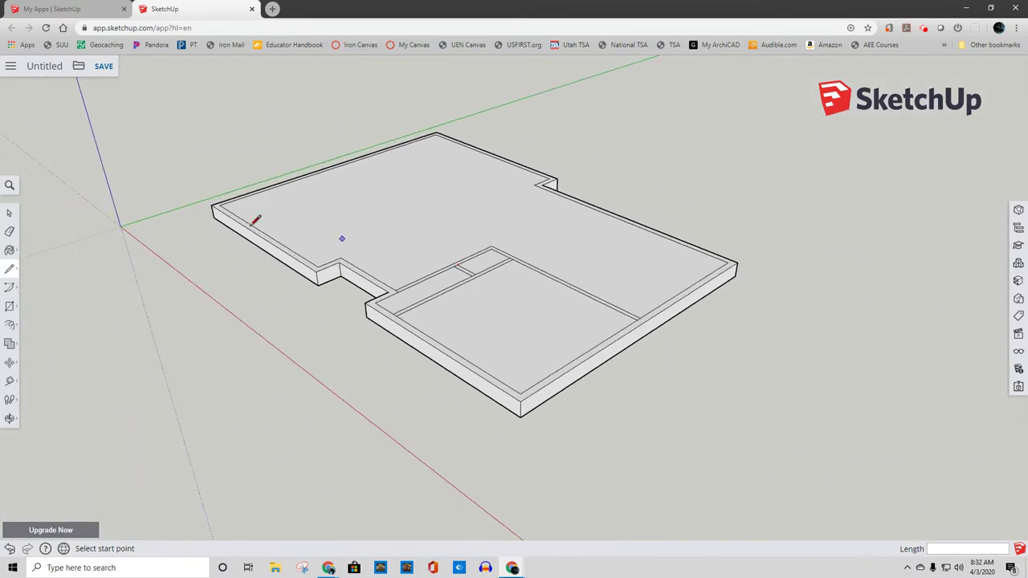
# Draw a 10' 8" line from the interior wall corner to the back wall edge
pyautogui.click(9, 213)
pyautogui.scroll(4, 700, 274)
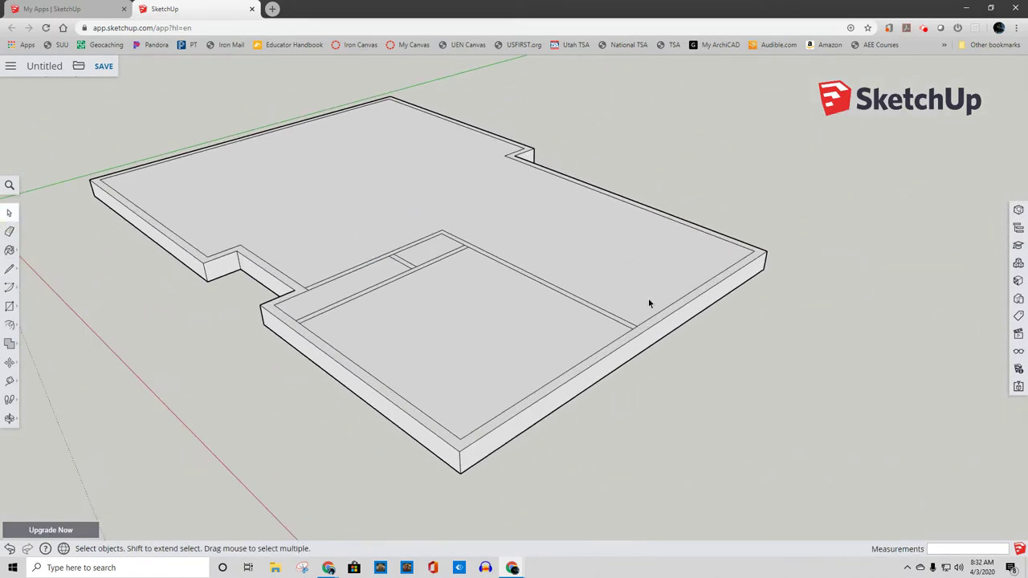
pyautogui.click(10, 269)
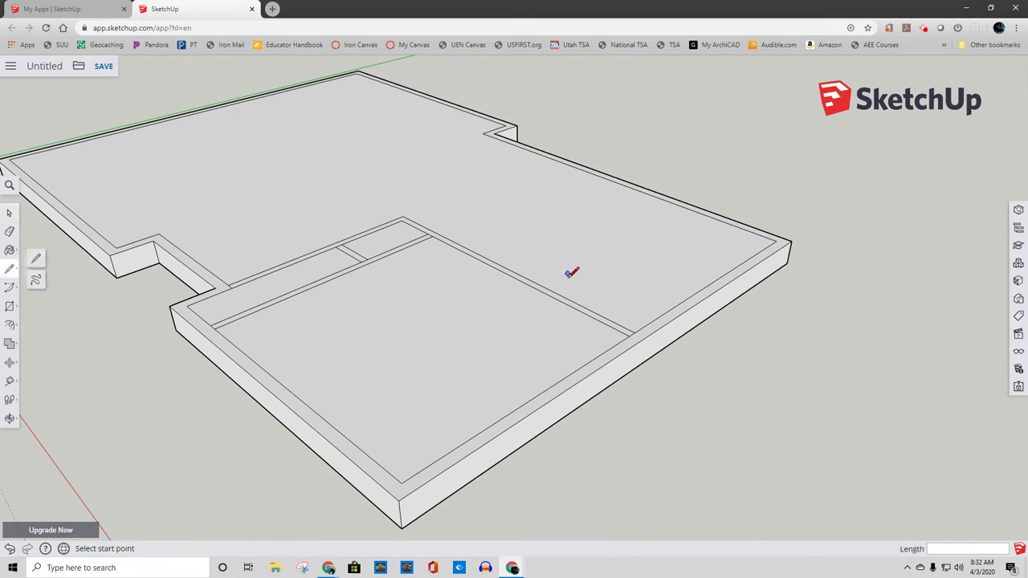
pyautogui.click(634, 331)
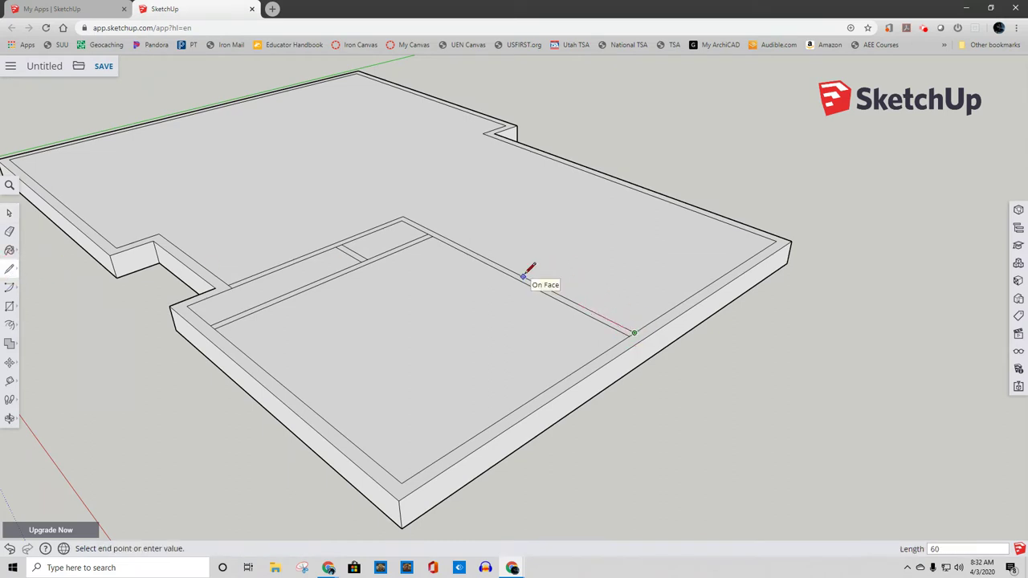
pyautogui.click(523, 277)
pyautogui.click(542, 286)
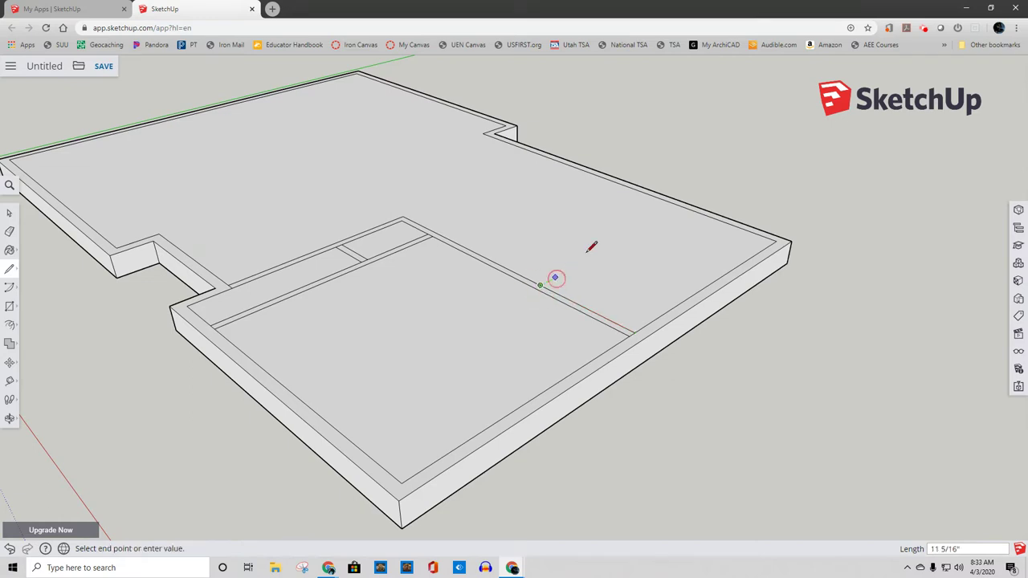
pyautogui.click(690, 205)
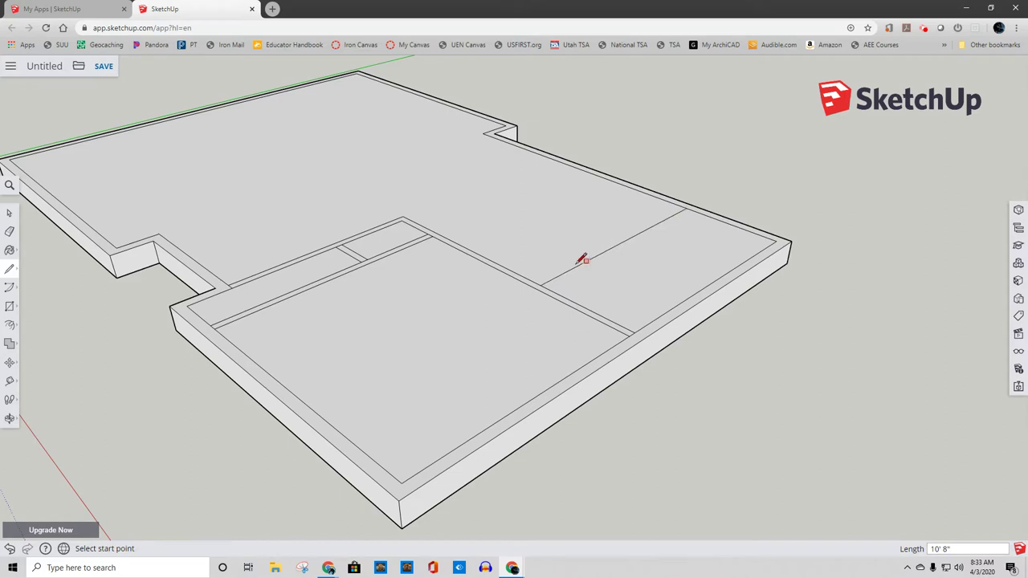
# Add a 4-inch wall-thickness line and a parallel partition line reaching the outer wall
pyautogui.click(542, 286)
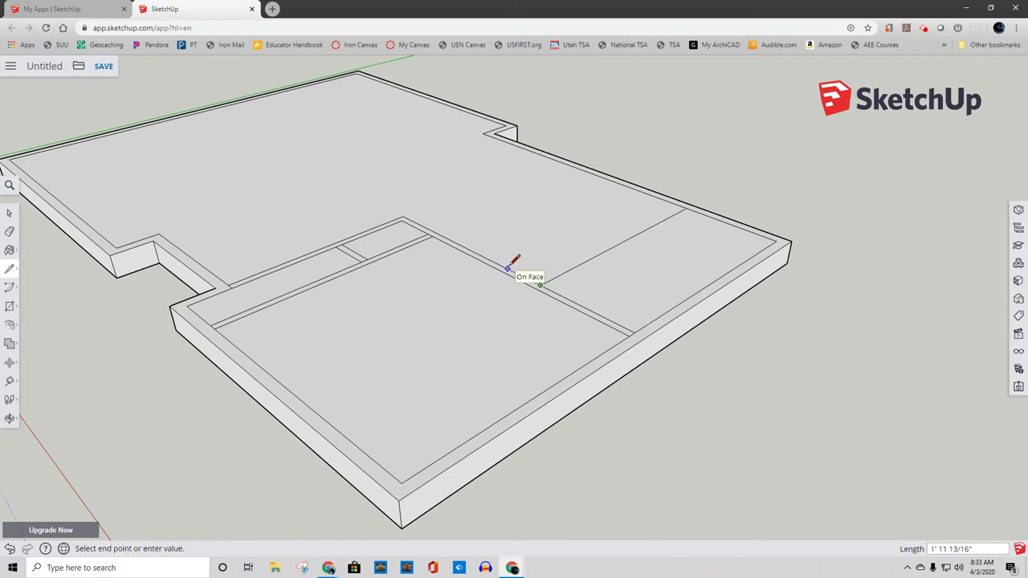
pyautogui.write('4')
pyautogui.press('Return')
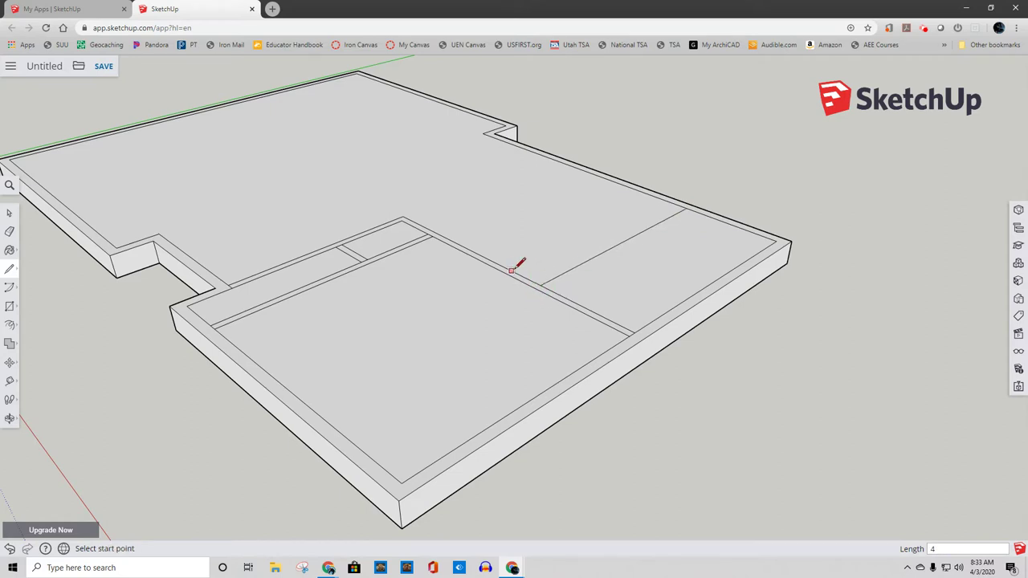
pyautogui.click(534, 282)
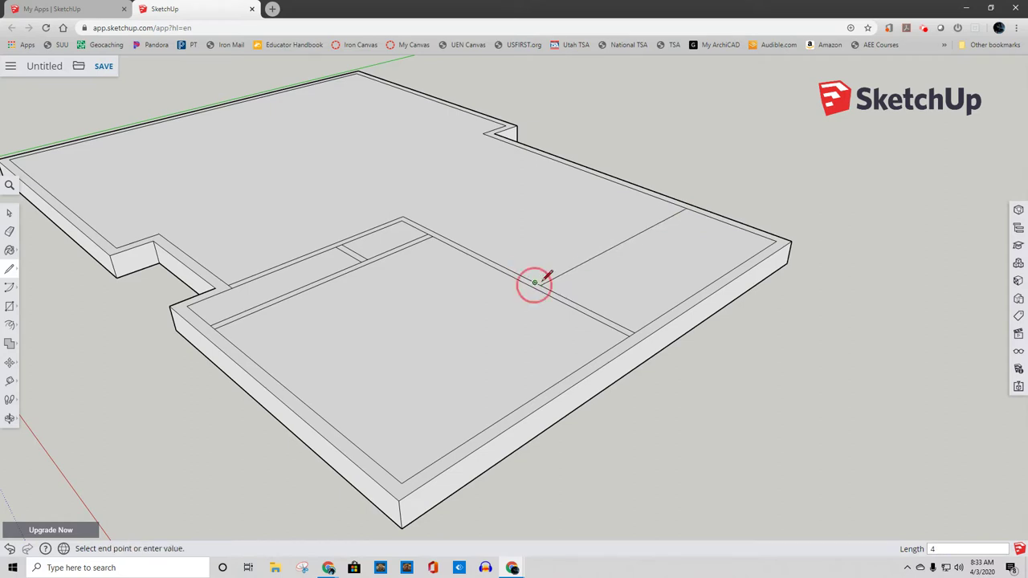
pyautogui.click(681, 206)
# Erase the short junction edge on the back wall top
pyautogui.click(9, 212)
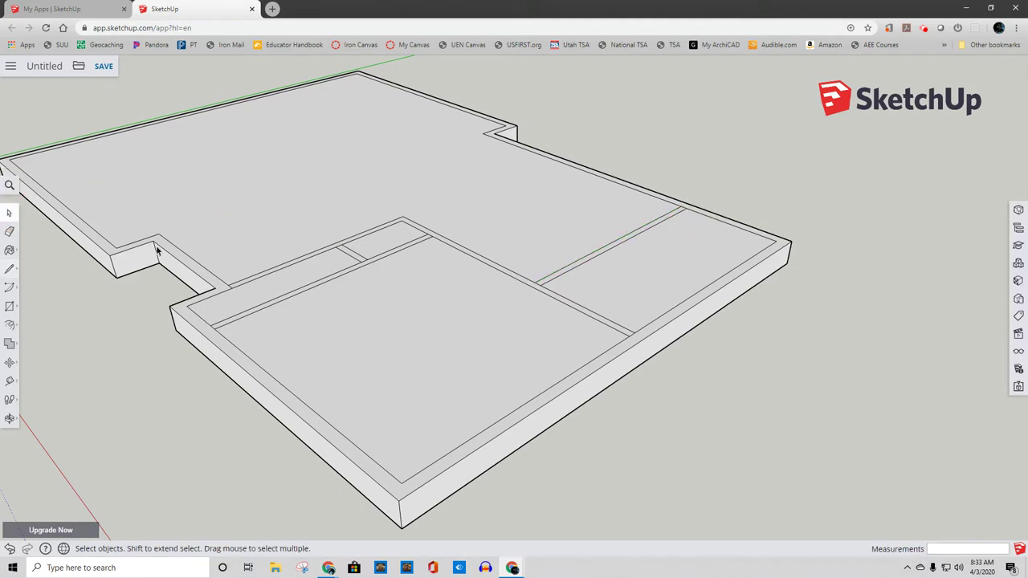
pyautogui.scroll(3, 223, 290)
pyautogui.scroll(3, 223, 290)
pyautogui.click(214, 310)
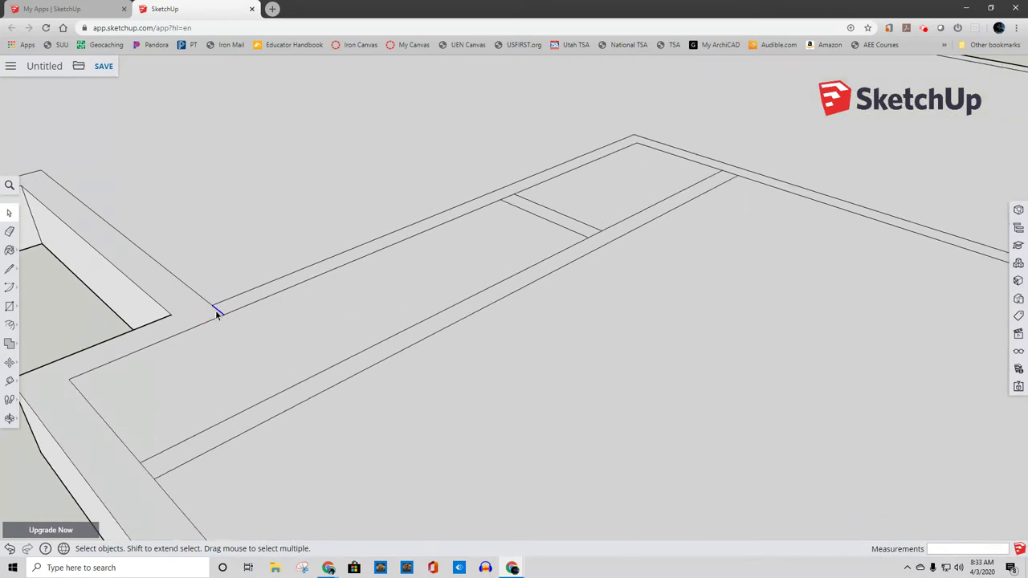
pyautogui.click(509, 200)
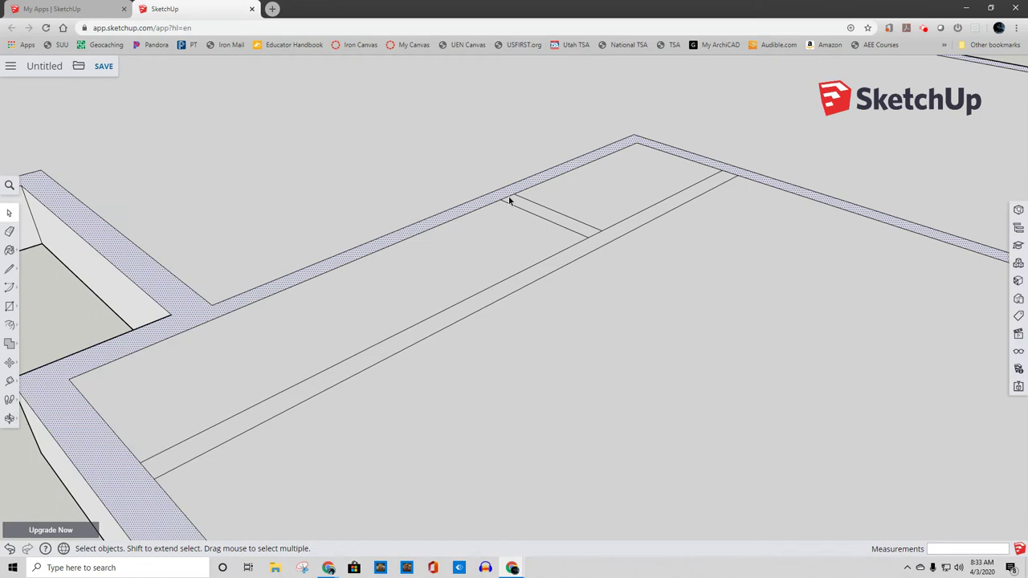
pyautogui.click(509, 200)
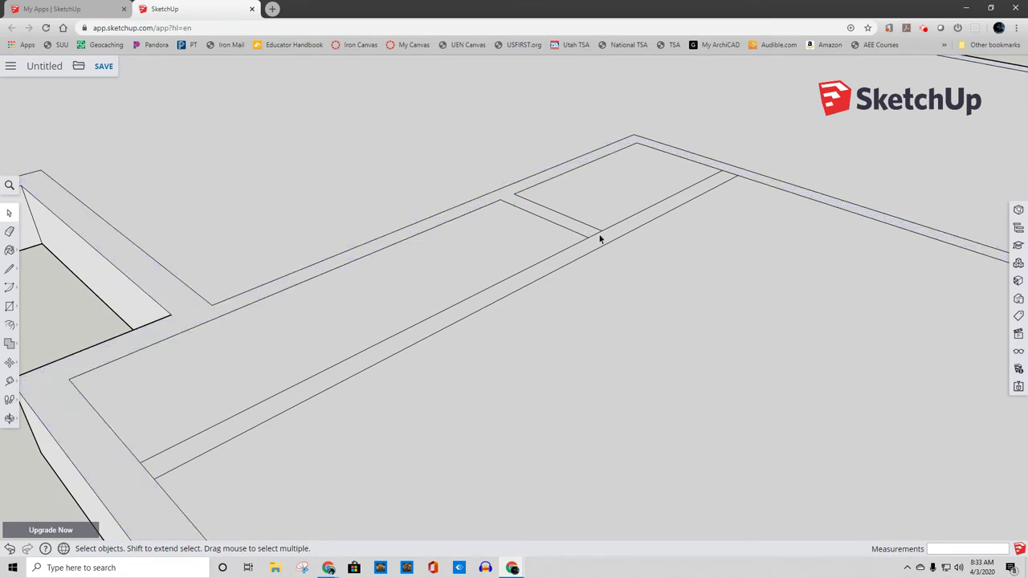
pyautogui.click(732, 175)
pyautogui.press('Delete')
pyautogui.click(147, 471)
# Erase the tiny junction edge where the right-side partition meets the wall
pyautogui.scroll(-5, 145, 468)
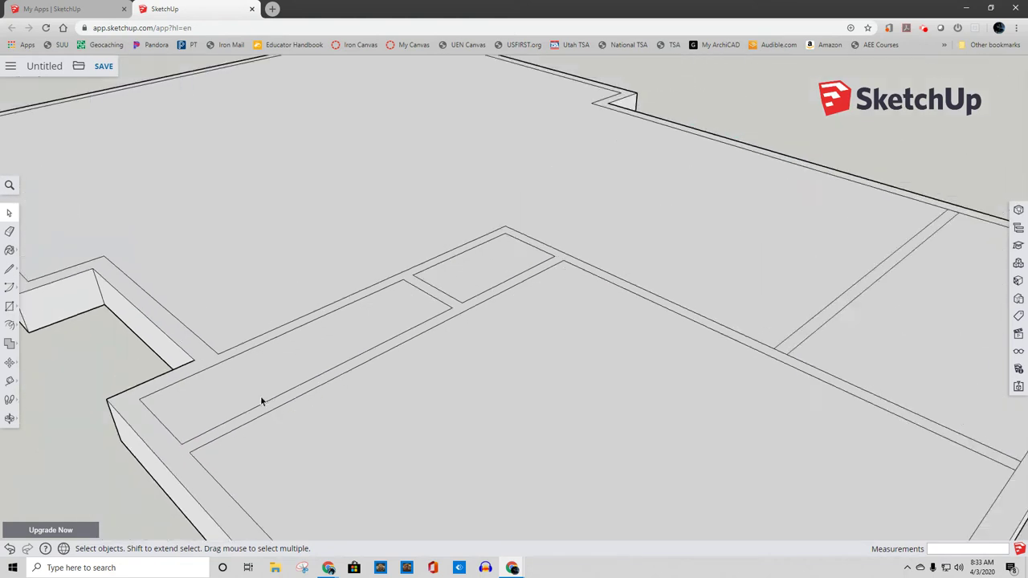
pyautogui.moveTo(594, 398); pyautogui.dragTo(427, 314, button='middle')
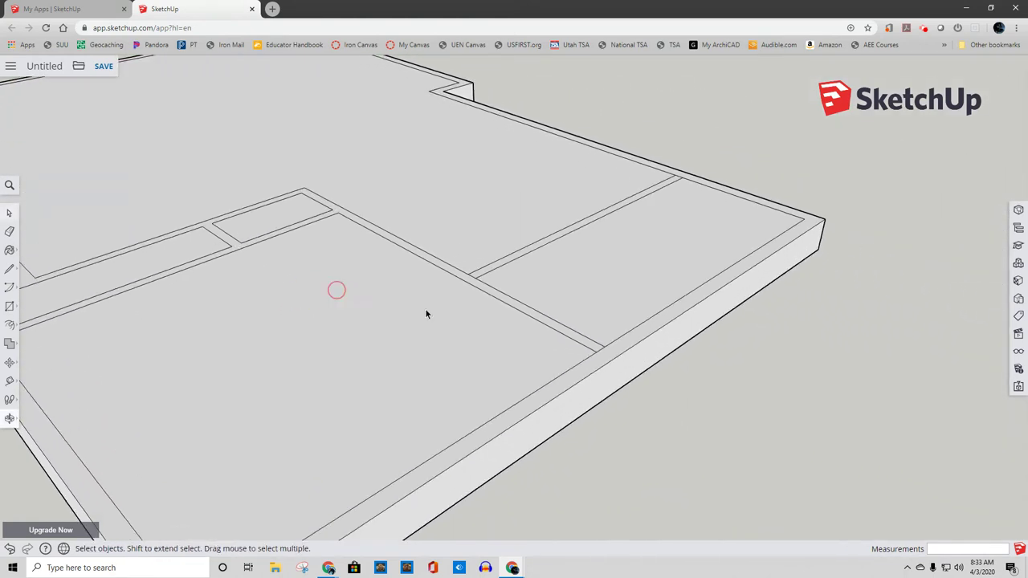
pyautogui.scroll(2, 629, 362)
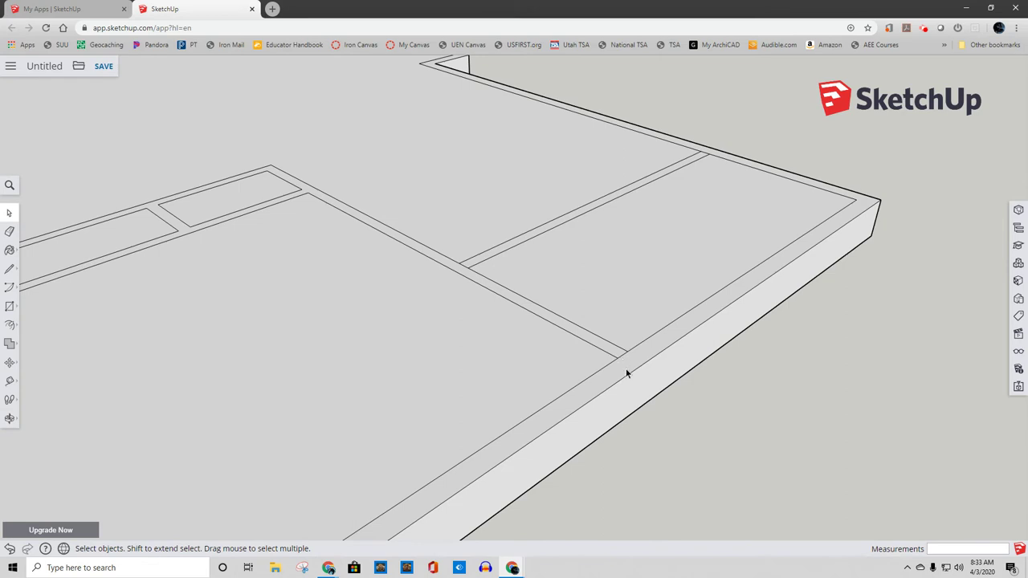
pyautogui.click(622, 356)
pyautogui.press('Delete')
pyautogui.click(465, 269)
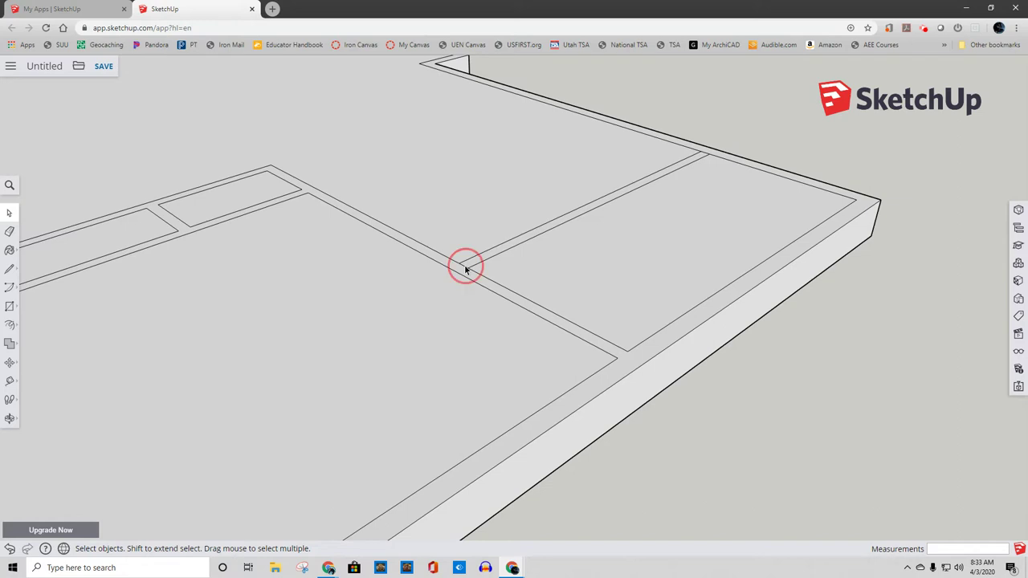
pyautogui.click(702, 152)
pyautogui.scroll(-8, 699, 168)
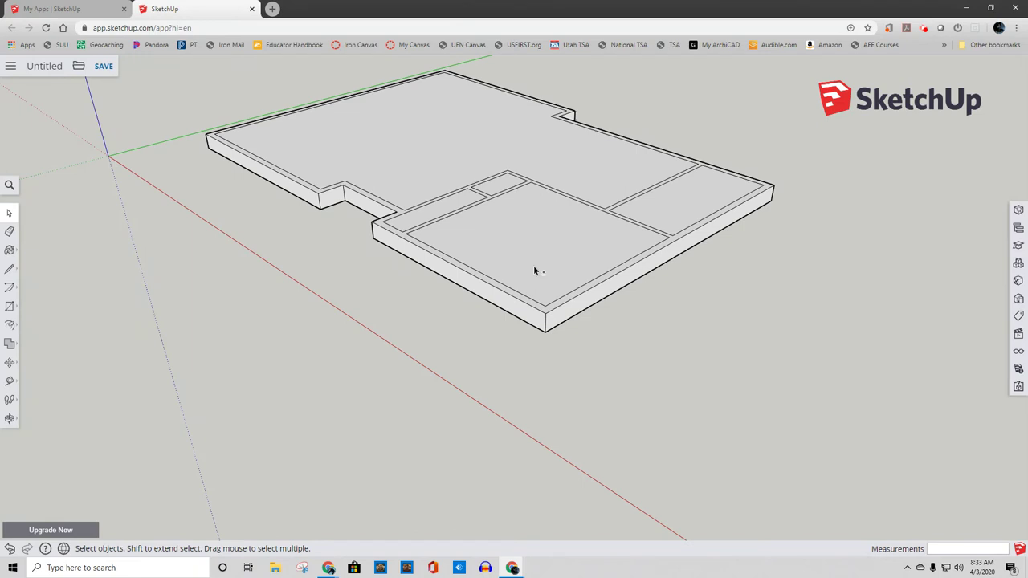
# Push/pull the wall tops up 96 inches, after undoing an accidental 96-foot extrusion
pyautogui.moveTo(533, 265); pyautogui.dragTo(663, 377, button='middle')
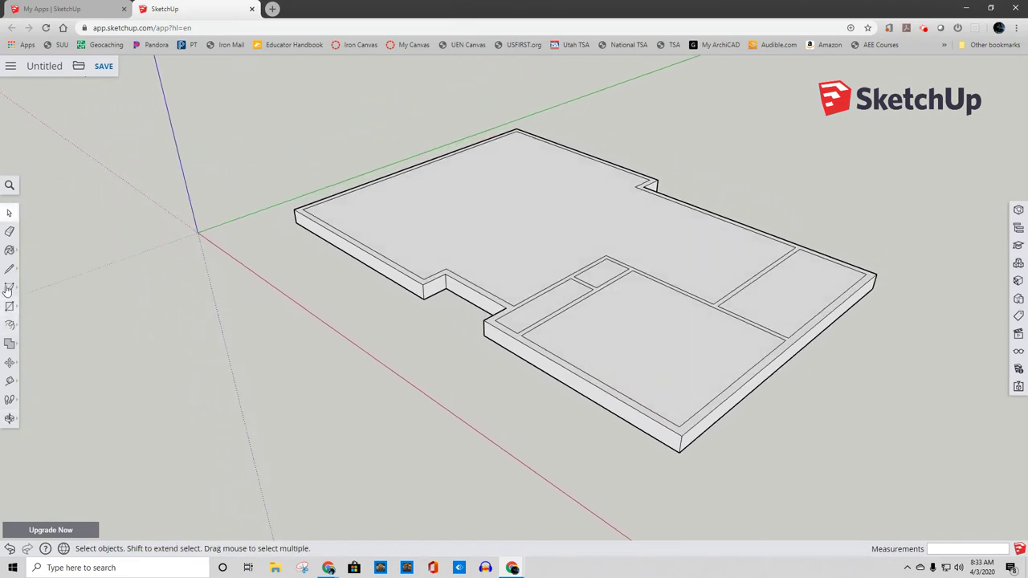
pyautogui.click(11, 329)
pyautogui.click(36, 306)
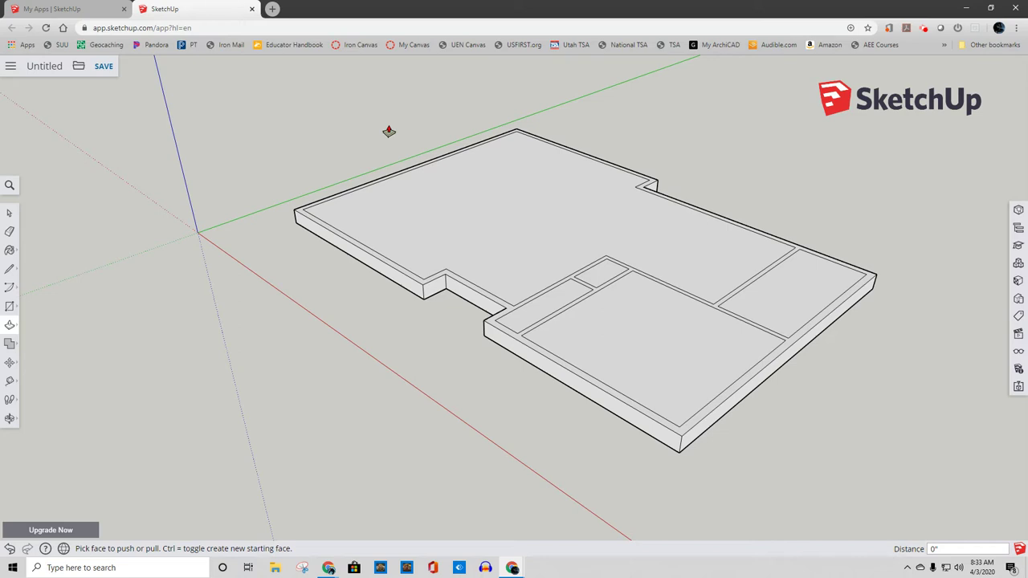
pyautogui.click(421, 283)
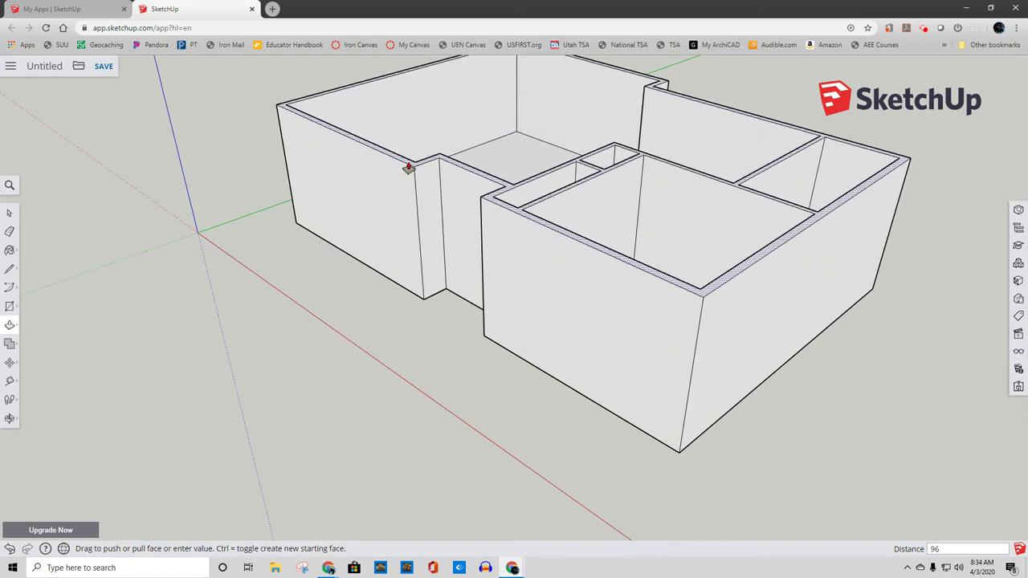
pyautogui.press('Return')
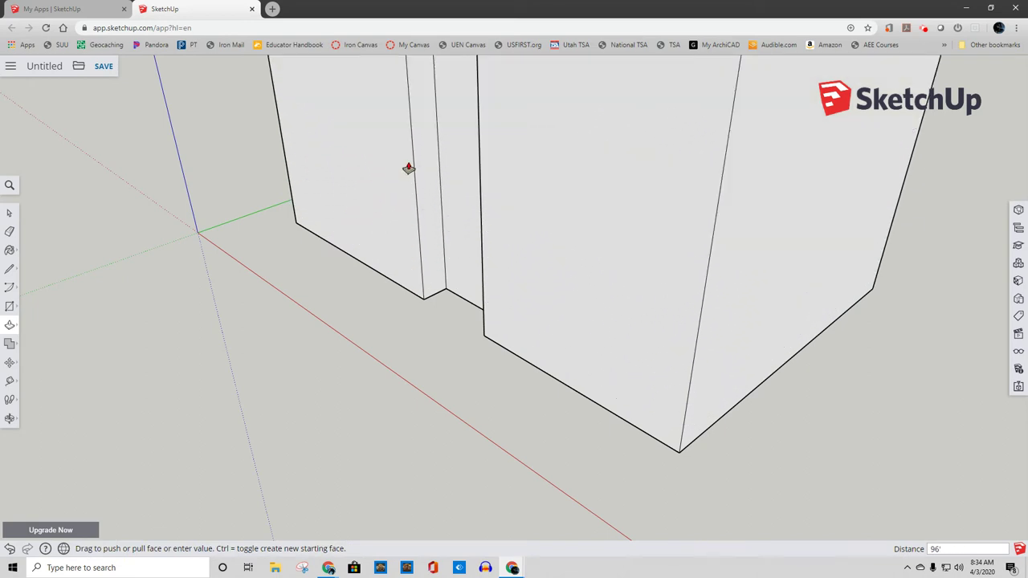
pyautogui.hotkey('ctrl', 'z')
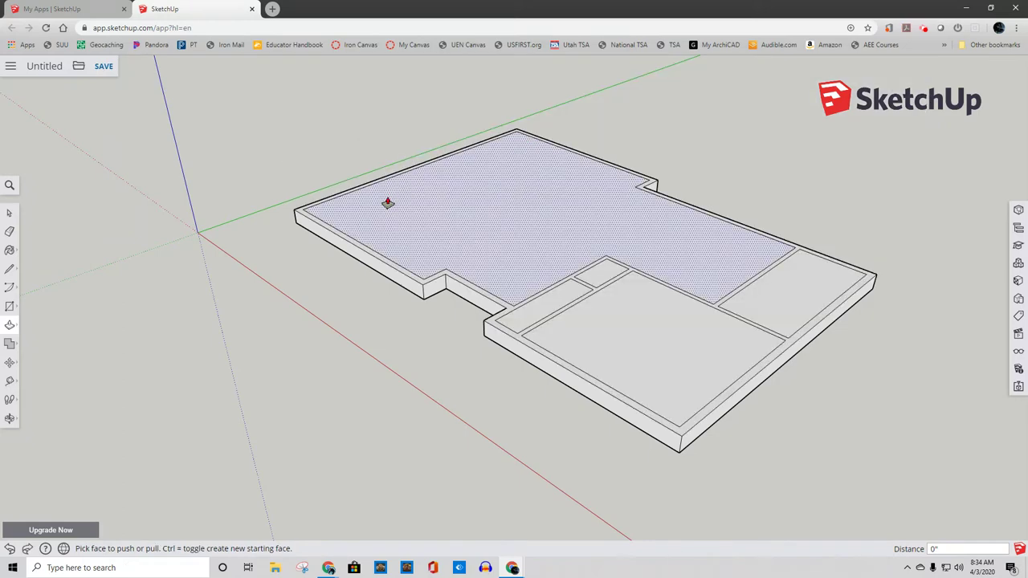
pyautogui.click(386, 267)
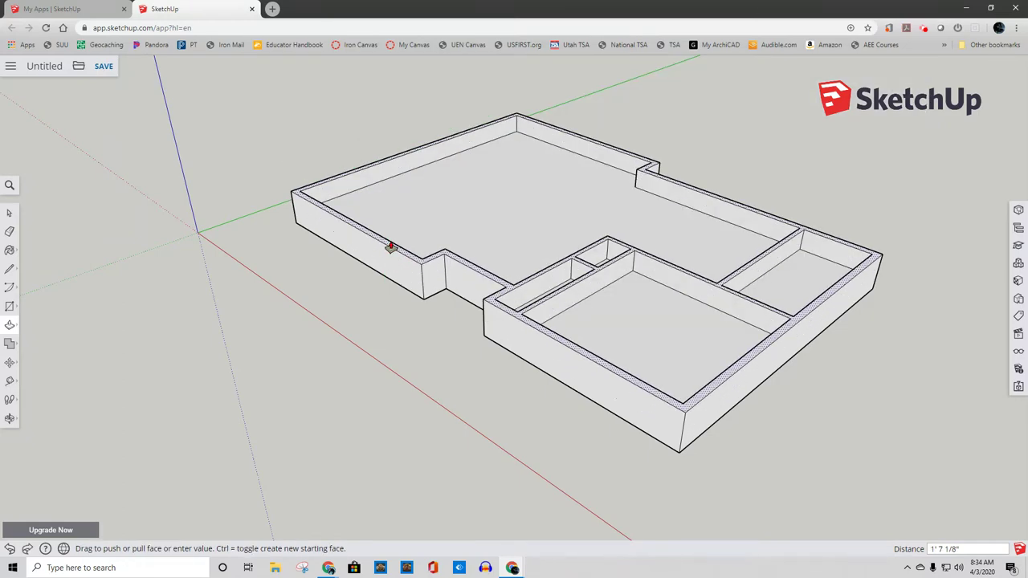
pyautogui.write('96')
pyautogui.press('Return')
pyautogui.moveTo(514, 239); pyautogui.dragTo(621, 314, button='middle')
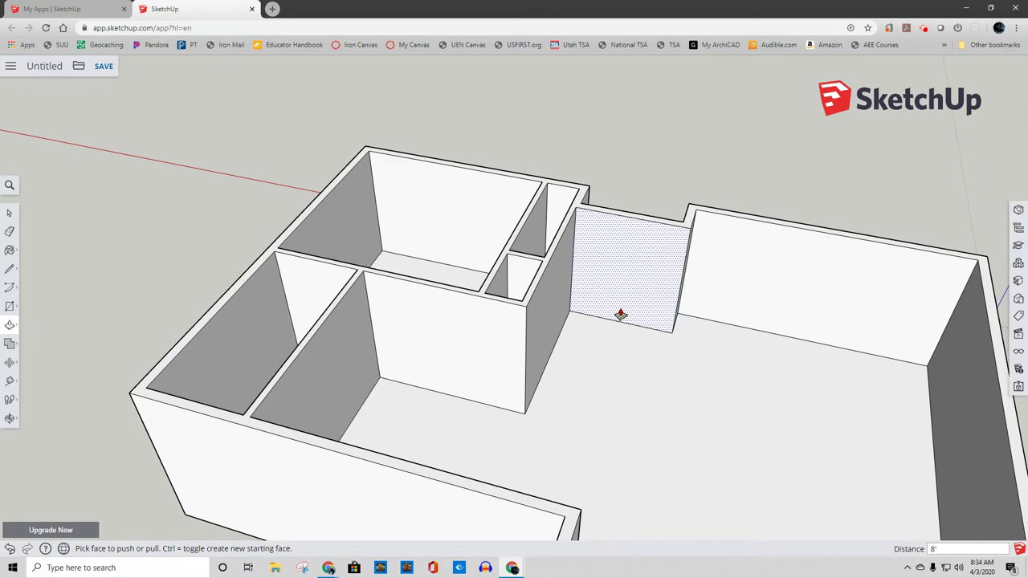
# Draw an 80-inch-tall, 18-inch-wide door outline on an interior wall
pyautogui.click(9, 270)
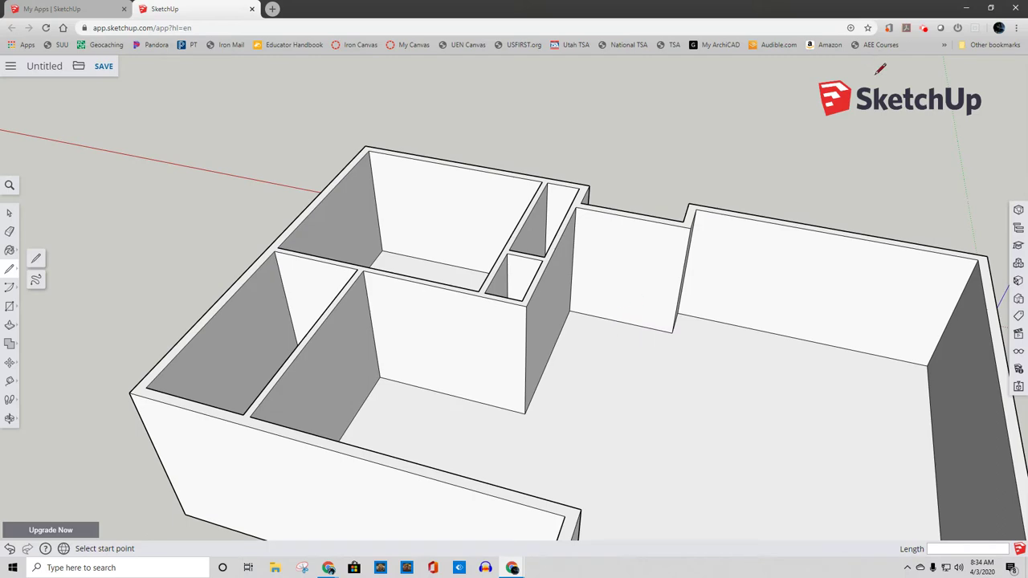
pyautogui.moveTo(843, 255); pyautogui.dragTo(135, 249, button='middle')
pyautogui.moveTo(356, 255); pyautogui.dragTo(956, 306, button='middle')
pyautogui.scroll(3, 689, 310)
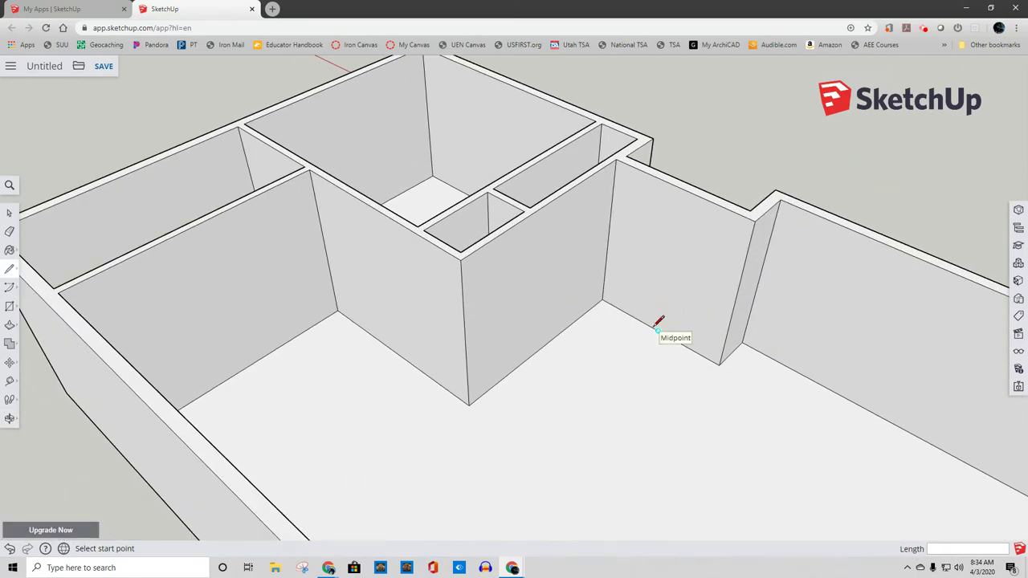
pyautogui.click(658, 331)
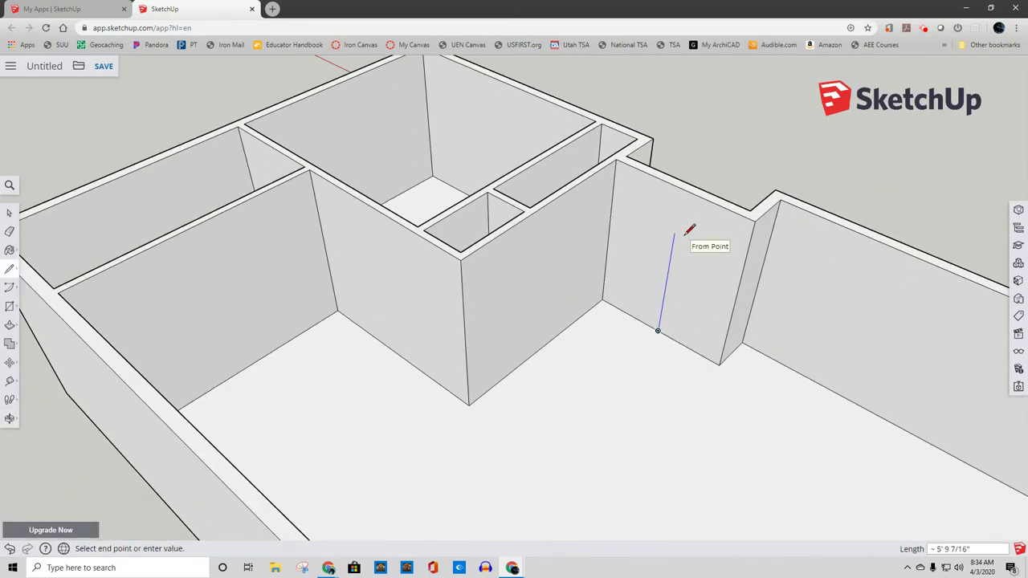
pyautogui.write('80')
pyautogui.press('Return')
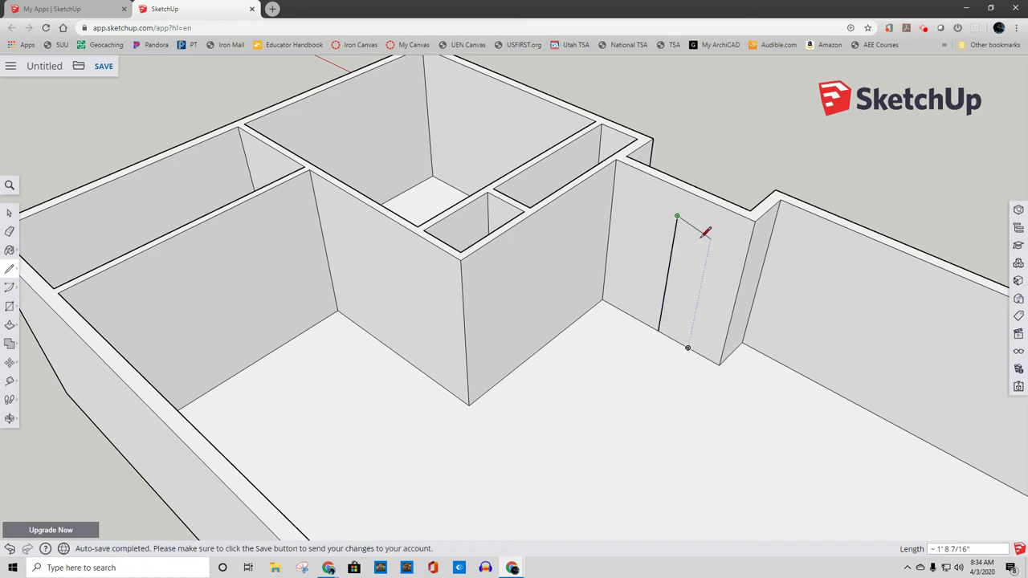
pyautogui.write('1')
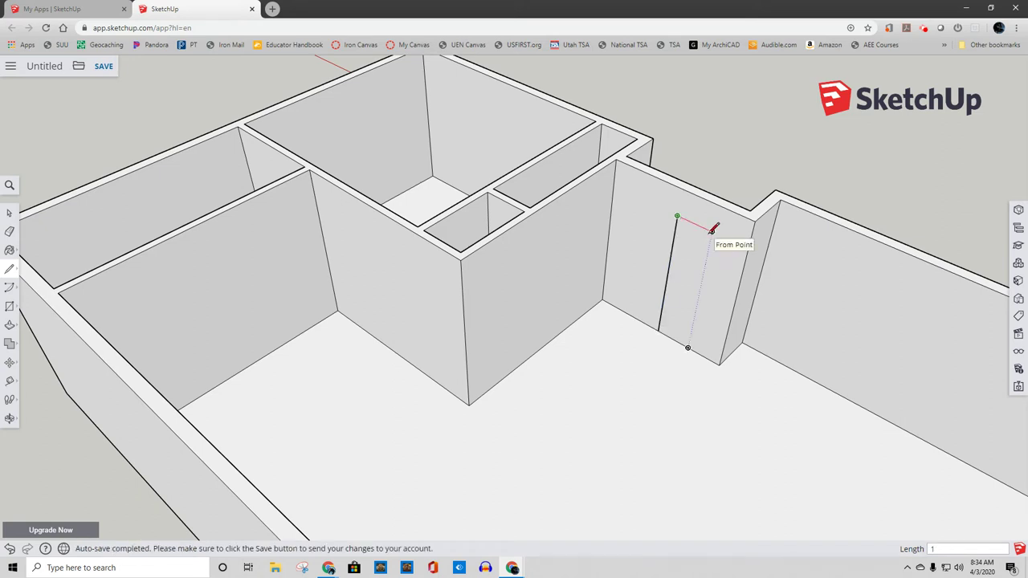
pyautogui.write('8')
pyautogui.press('Return')
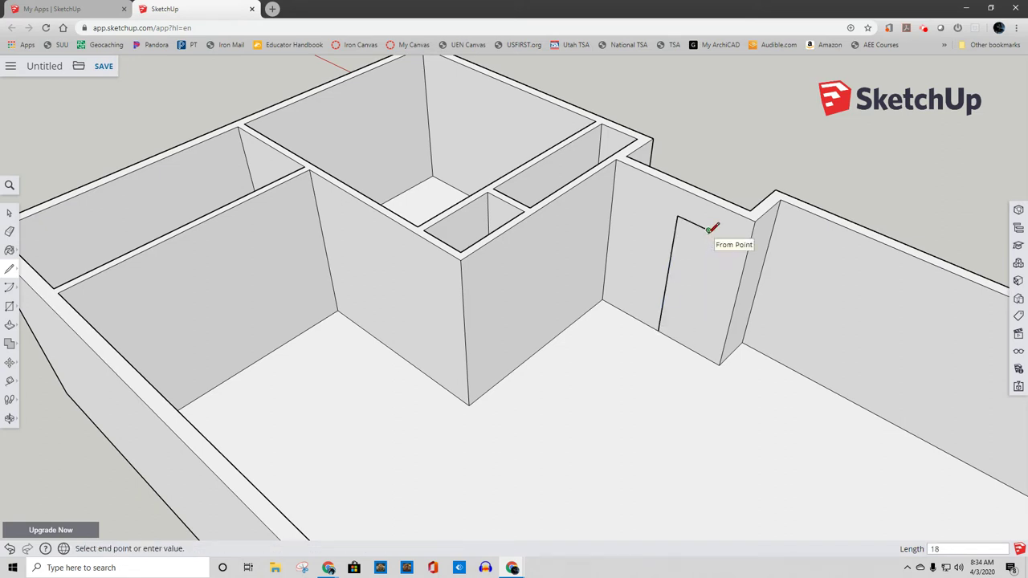
pyautogui.click(684, 345)
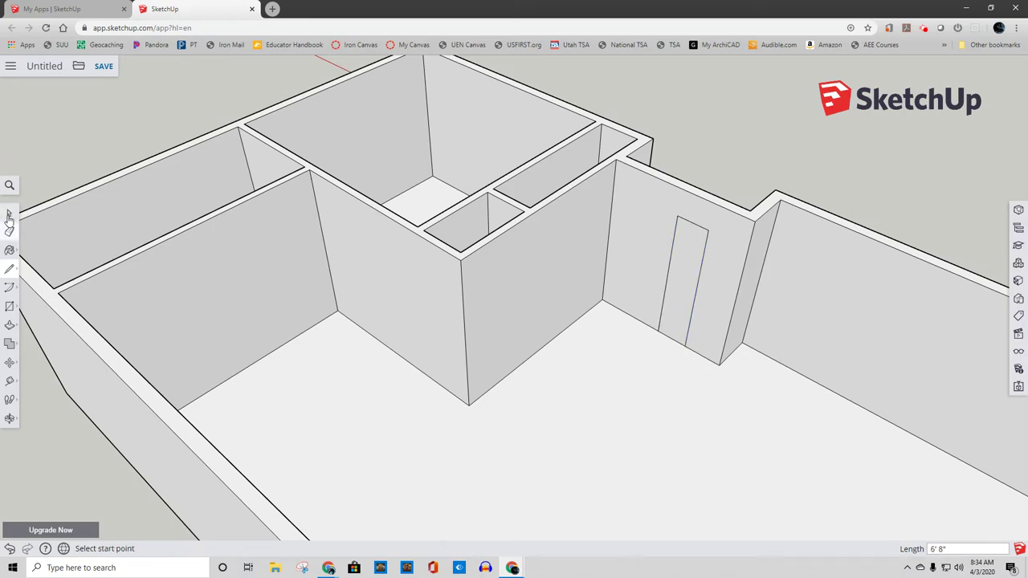
# Push the door face and its jamb 18 inches into the wall to open the doorway
pyautogui.click(10, 325)
pyautogui.click(674, 282)
pyautogui.moveTo(674, 282); pyautogui.dragTo(87, 268, button='middle')
pyautogui.click(498, 329)
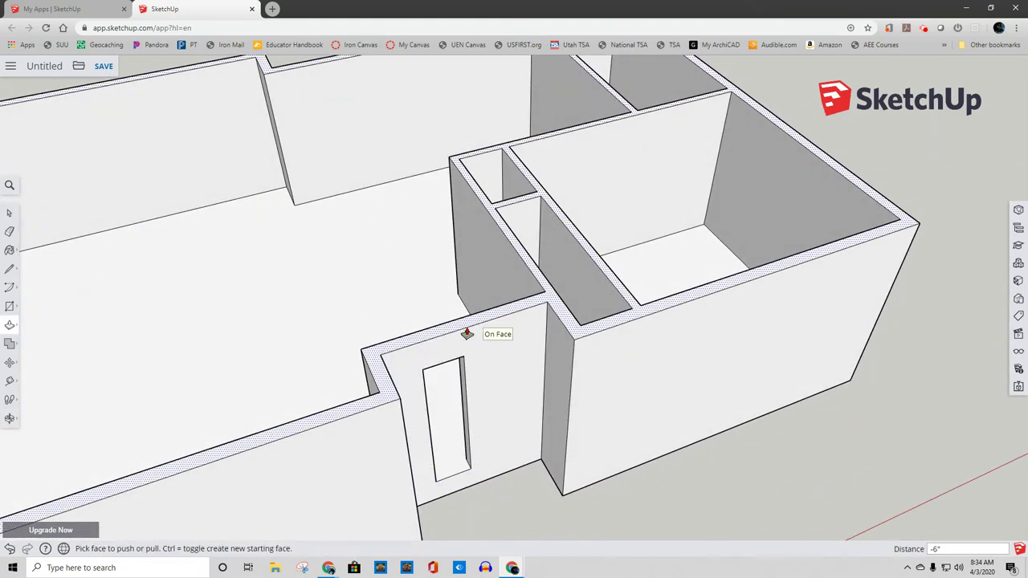
pyautogui.moveTo(514, 337); pyautogui.dragTo(959, 209, button='middle')
pyautogui.click(670, 271)
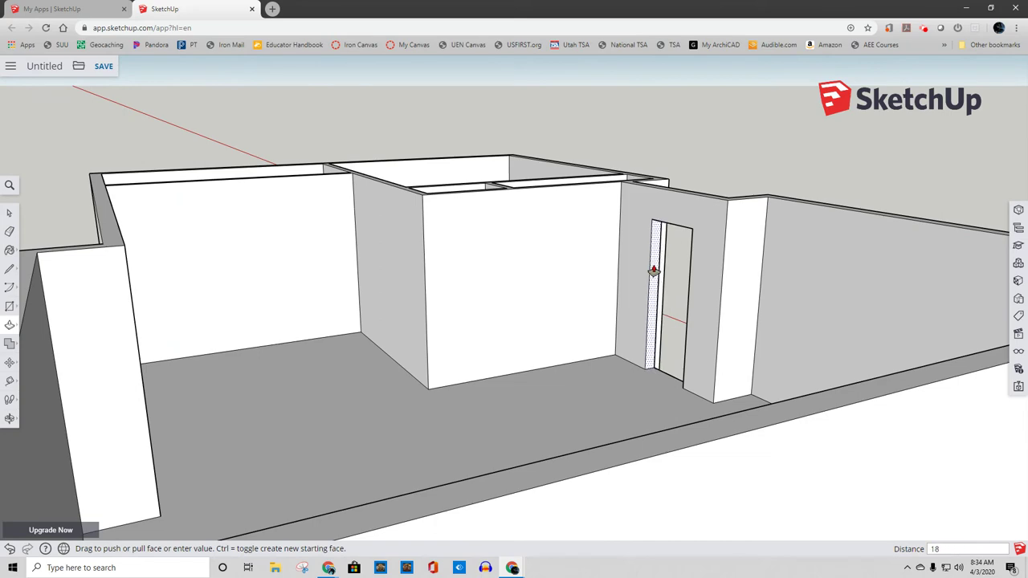
pyautogui.press('Return')
pyautogui.moveTo(654, 270)
pyautogui.mouseDown(button='middle')
pyautogui.moveTo(631, 296)
pyautogui.moveTo(348, 363)
pyautogui.moveTo(447, 361)
pyautogui.moveTo(611, 303)
pyautogui.moveTo(624, 348)
pyautogui.moveTo(257, 390)
pyautogui.moveTo(586, 345)
pyautogui.moveTo(275, 381)
pyautogui.moveTo(573, 353)
pyautogui.moveTo(532, 381)
pyautogui.moveTo(523, 447)
pyautogui.moveTo(509, 409)
pyautogui.mouseUp(button='middle')
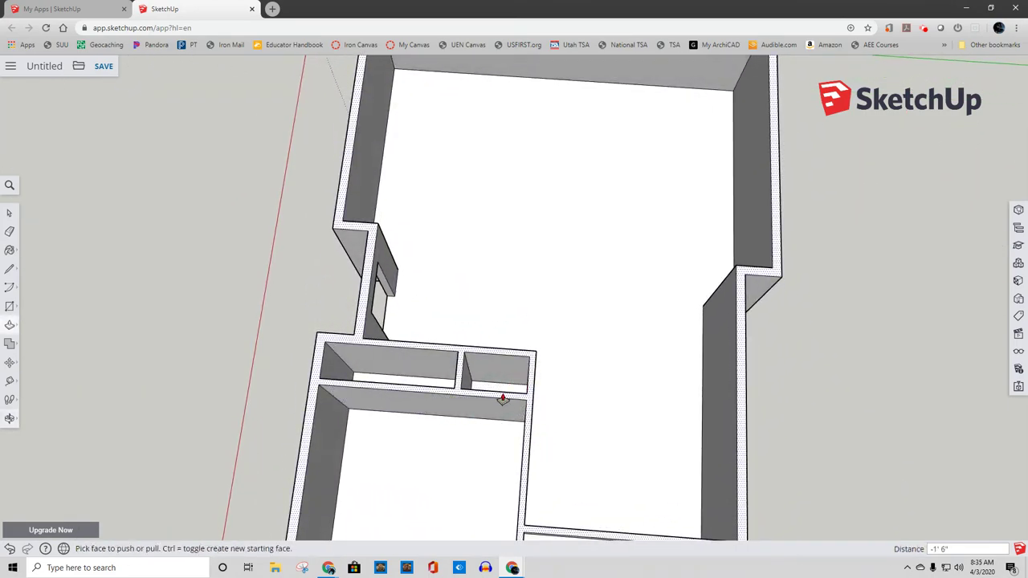
pyautogui.scroll(6, 502, 399)
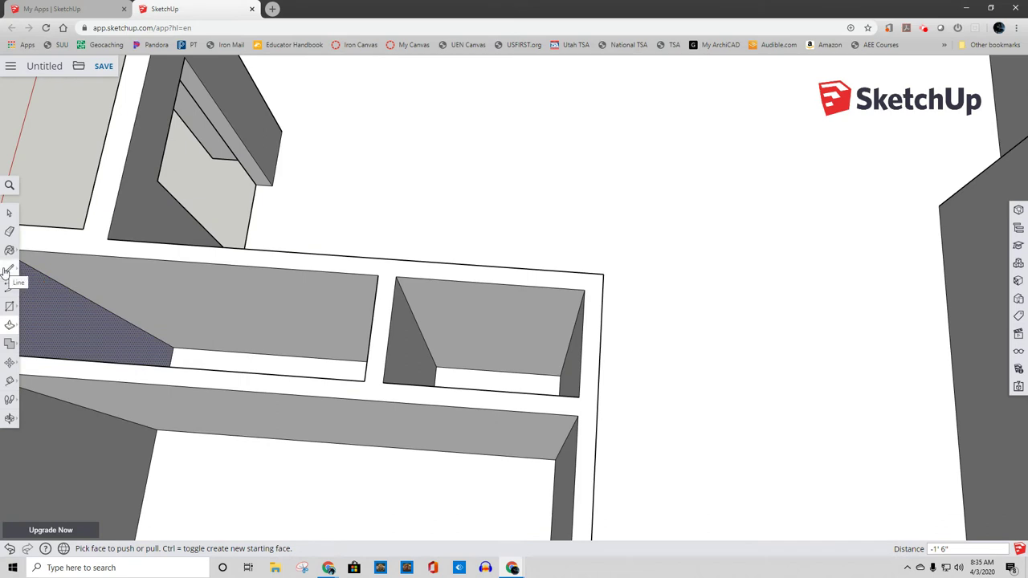
# Draw the closet door outline on the wall with an 80-inch side and 15-inch top
pyautogui.click(9, 270)
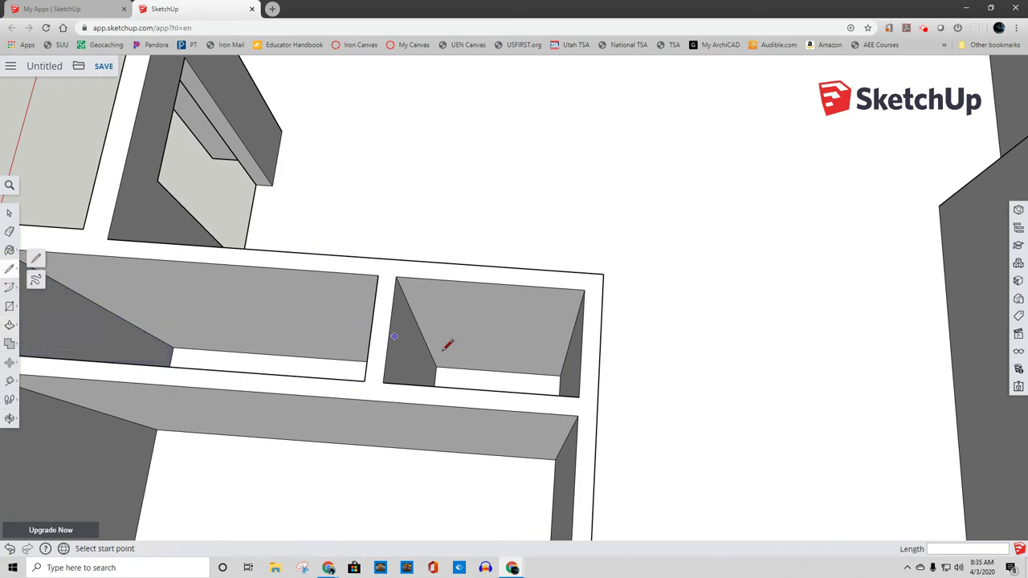
pyautogui.click(498, 370)
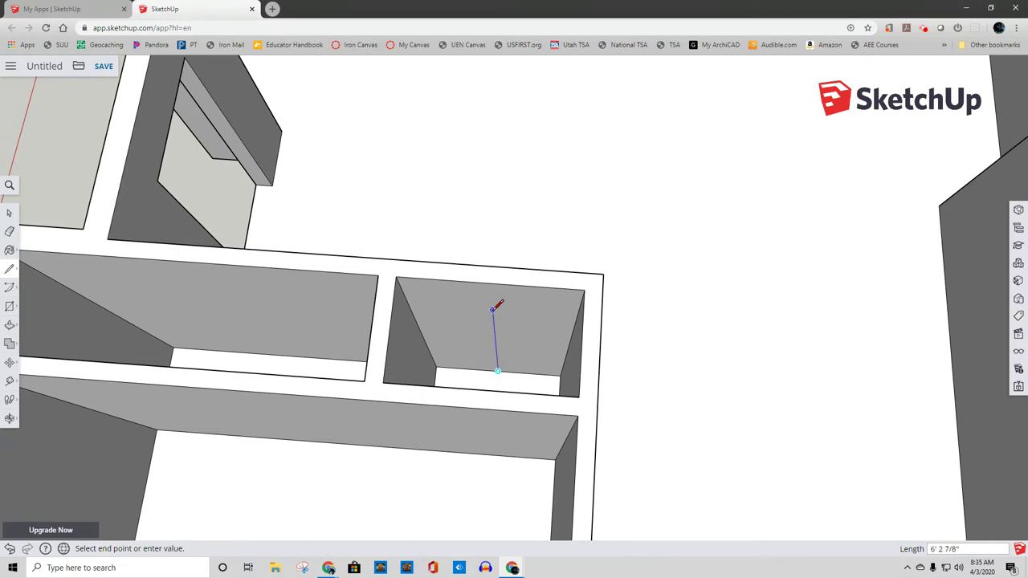
pyautogui.write('80')
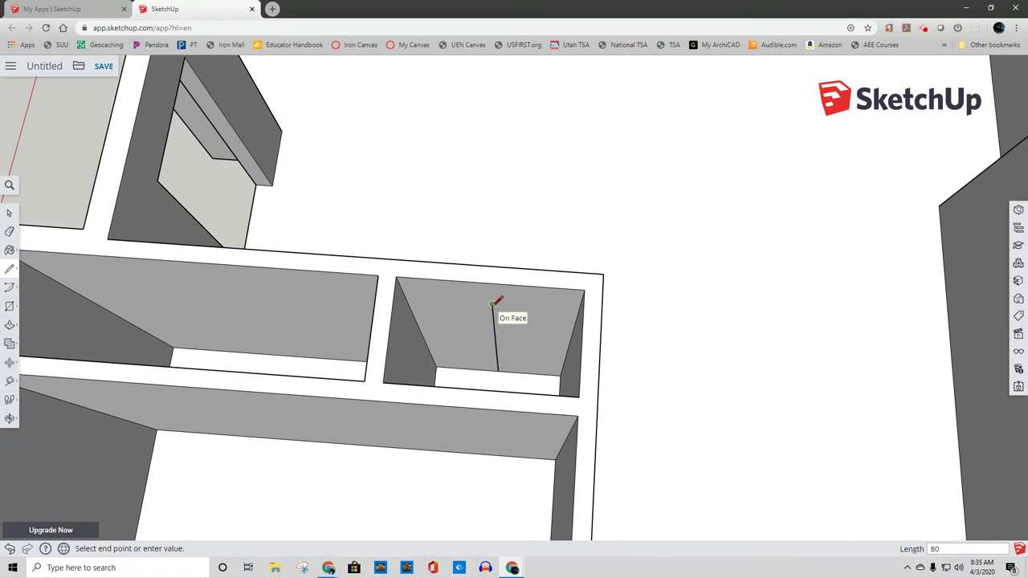
pyautogui.click(492, 303)
pyautogui.write('1')
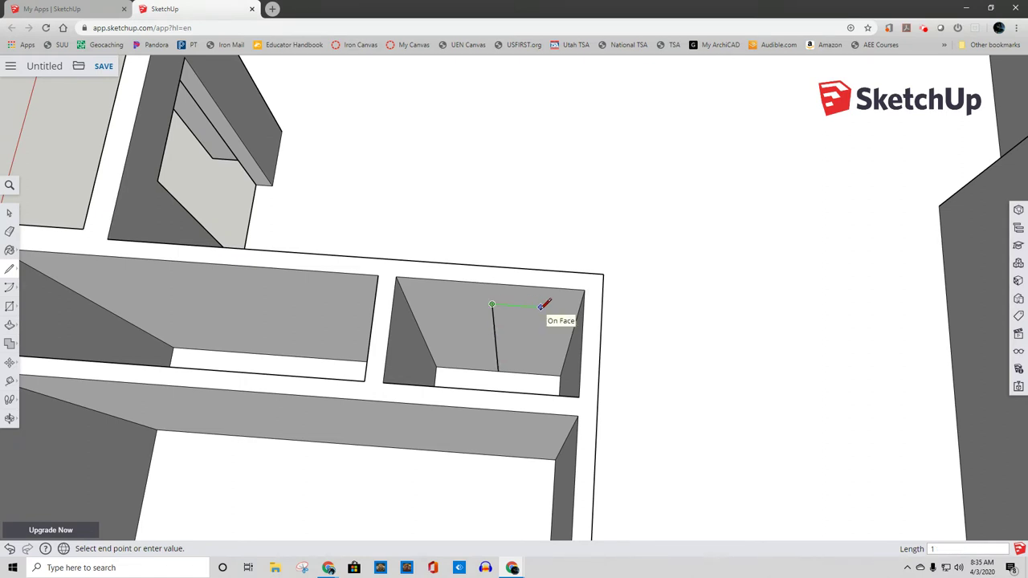
pyautogui.write('5')
pyautogui.press('Return')
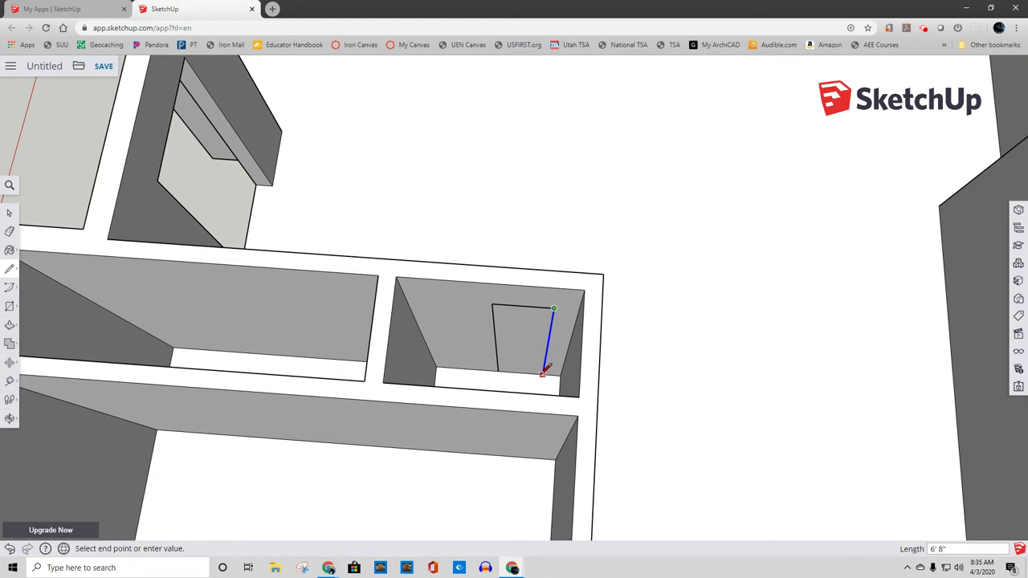
pyautogui.click(543, 373)
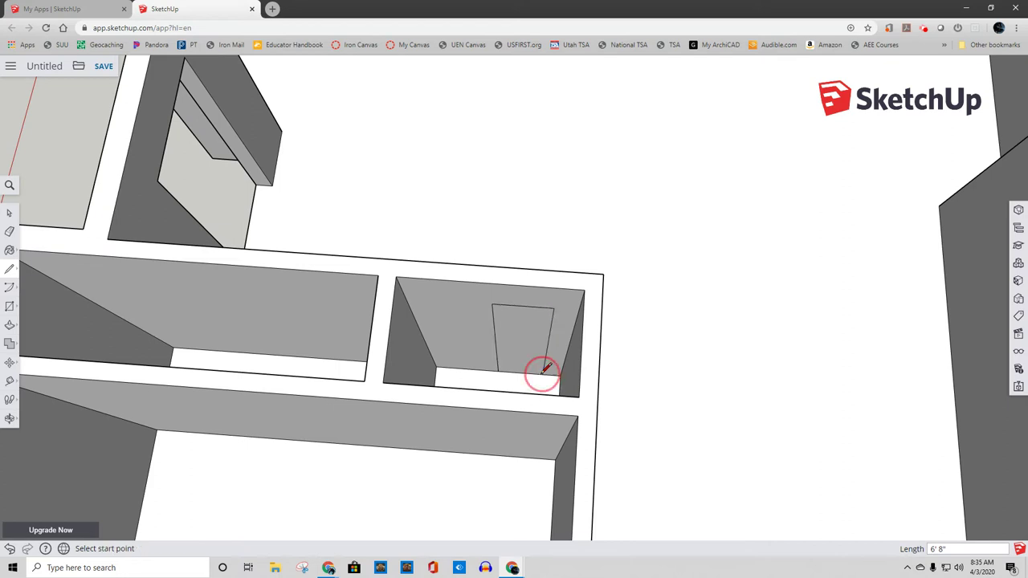
# Push the door face through the wall and push the opening's side face back 15 inches
pyautogui.click(9, 325)
pyautogui.click(505, 335)
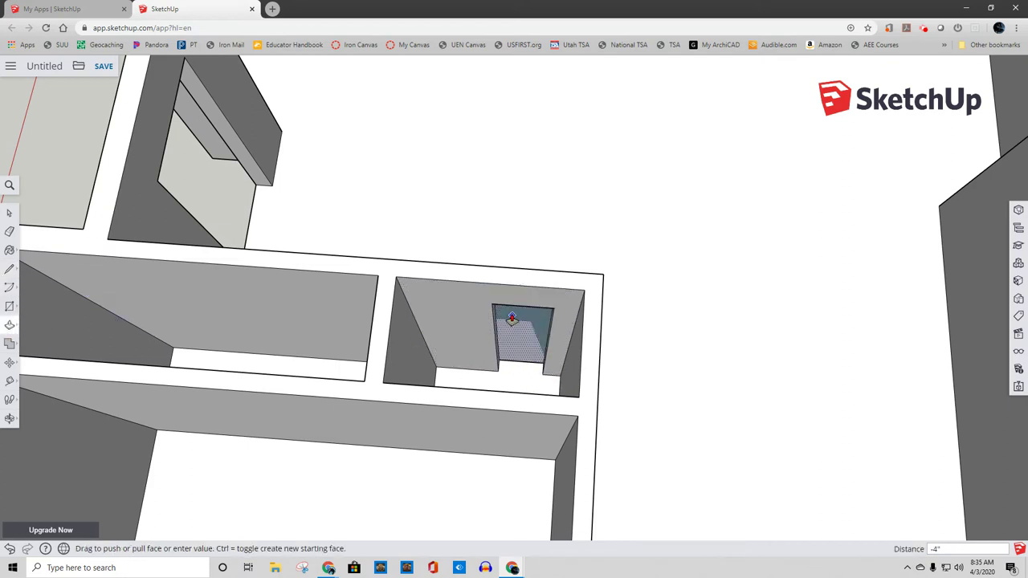
pyautogui.click(519, 336)
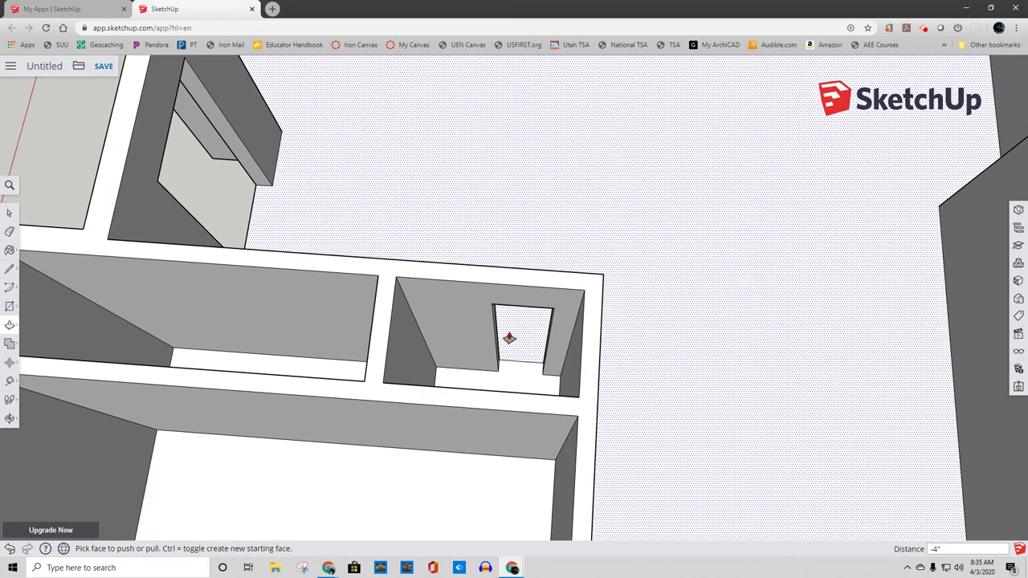
pyautogui.moveTo(528, 343); pyautogui.dragTo(471, 274, button='middle')
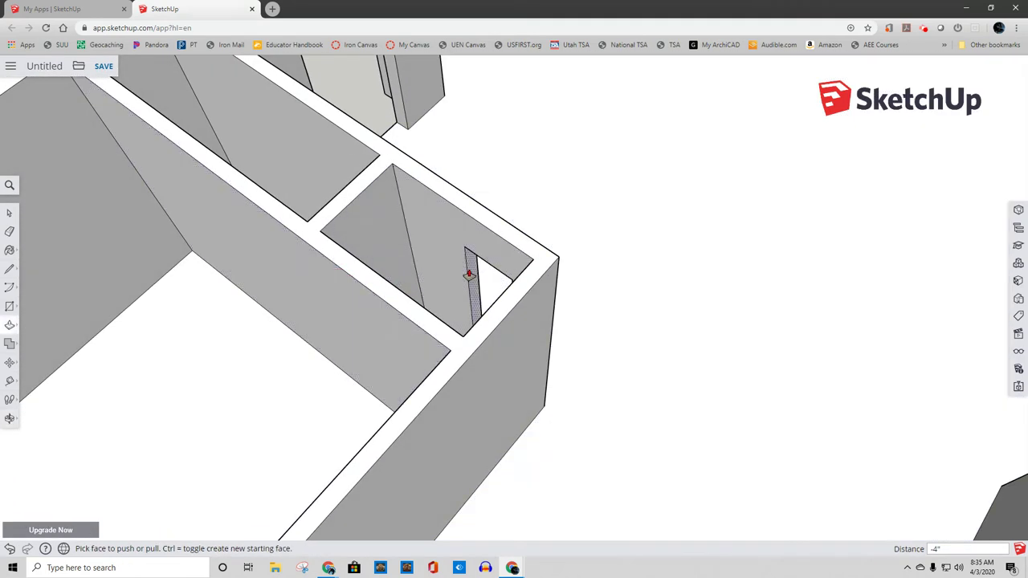
pyautogui.click(469, 274)
pyautogui.press('Return')
pyautogui.scroll(-3, 450, 275)
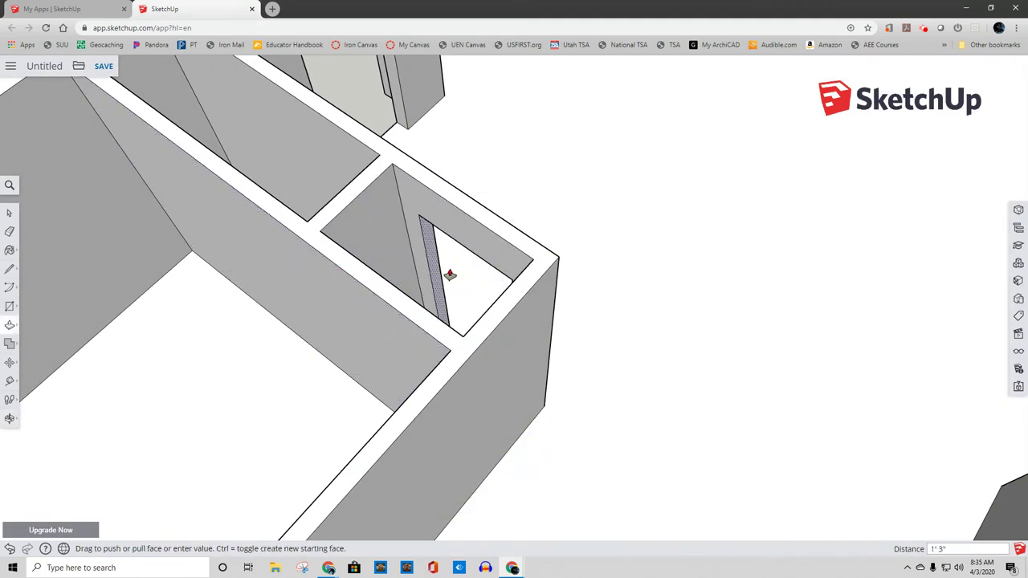
pyautogui.moveTo(455, 271); pyautogui.dragTo(638, 259, button='middle')
pyautogui.scroll(-3, 560, 292)
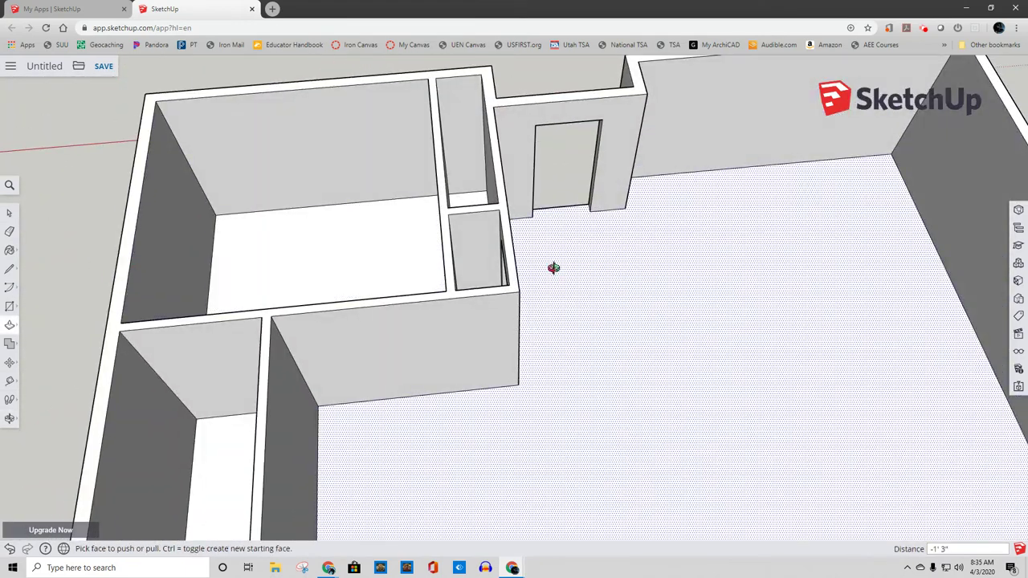
pyautogui.moveTo(551, 269); pyautogui.dragTo(541, 203, button='middle')
# Mark a 3-inch offset along the wall base from the room's corner
pyautogui.click(12, 270)
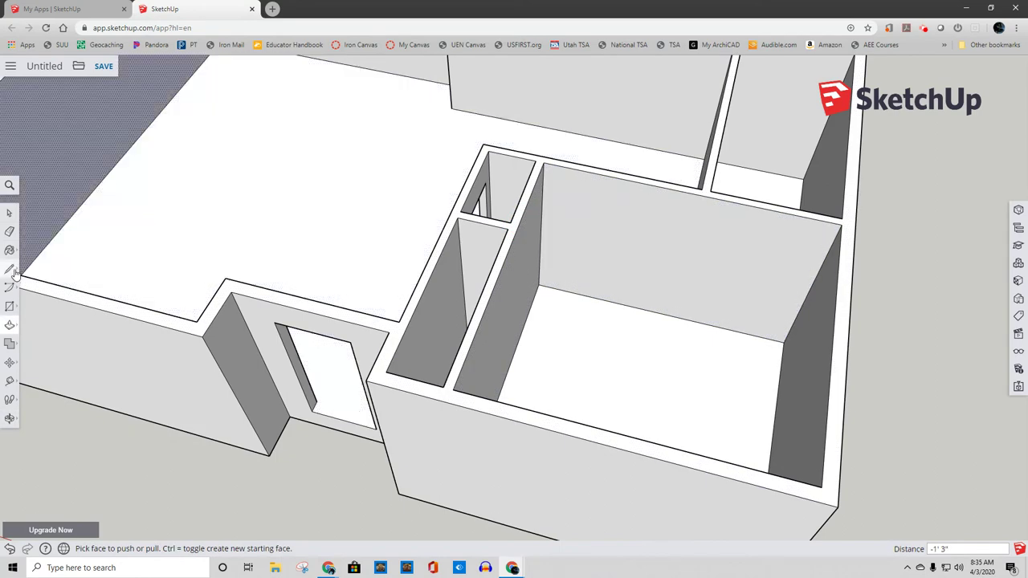
pyautogui.scroll(6, 551, 261)
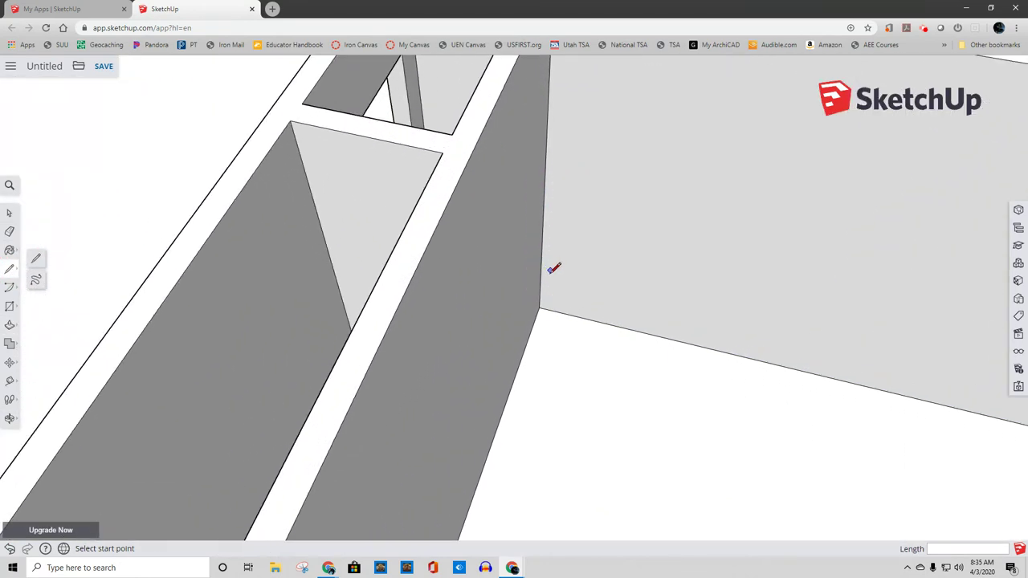
pyautogui.click(540, 309)
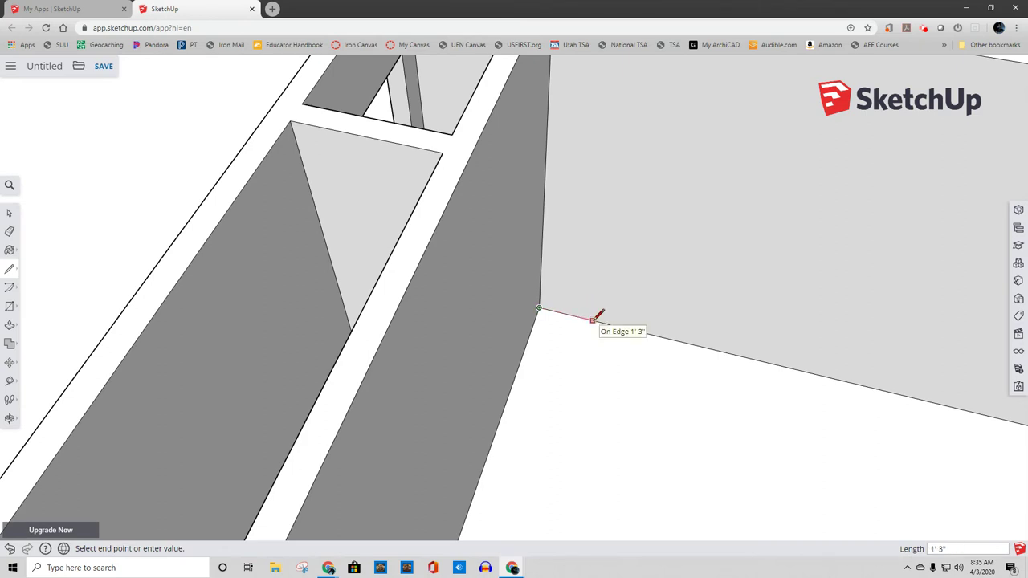
pyautogui.write('3')
pyautogui.press('Return')
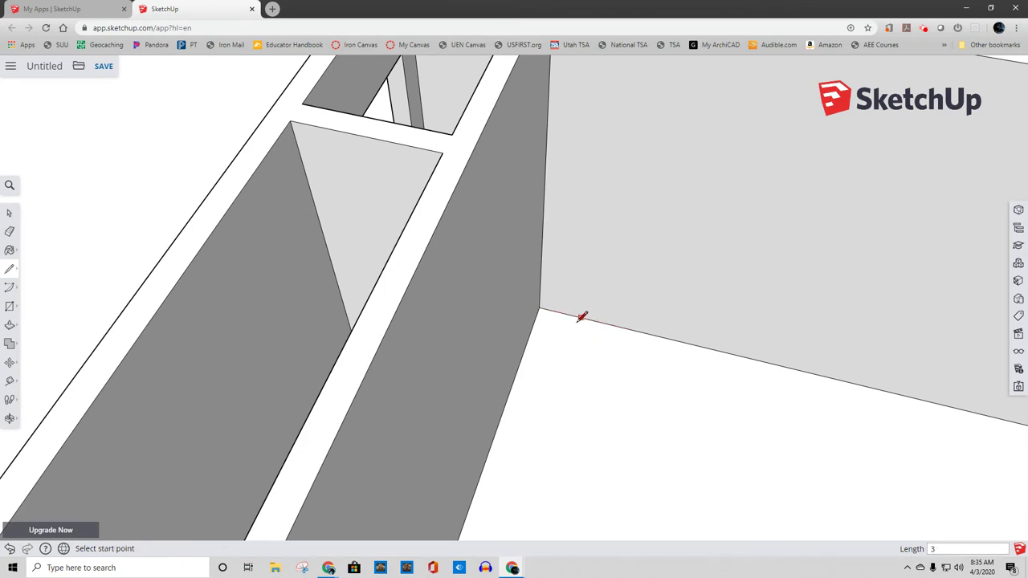
# Draw the door outline from the offset: 8' vertical side, 30-inch top, down to the floor
pyautogui.click(549, 309)
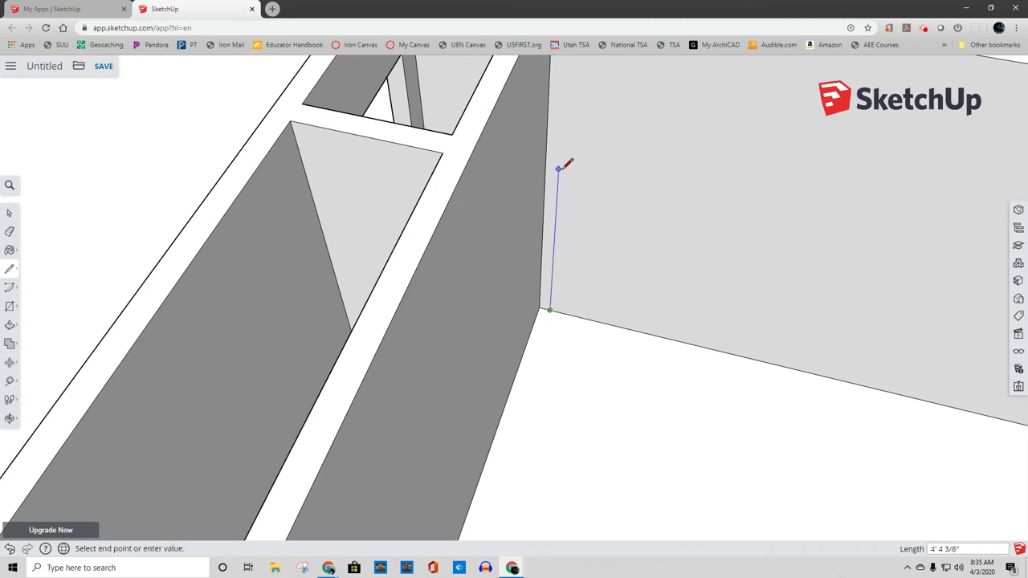
pyautogui.write("8'")
pyautogui.press('Return')
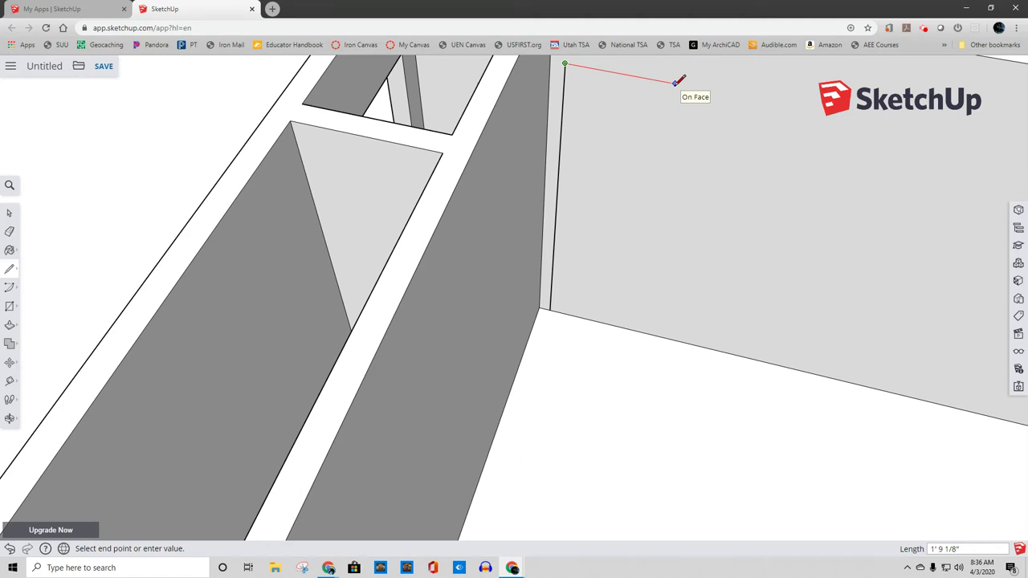
pyautogui.write('30')
pyautogui.press('Return')
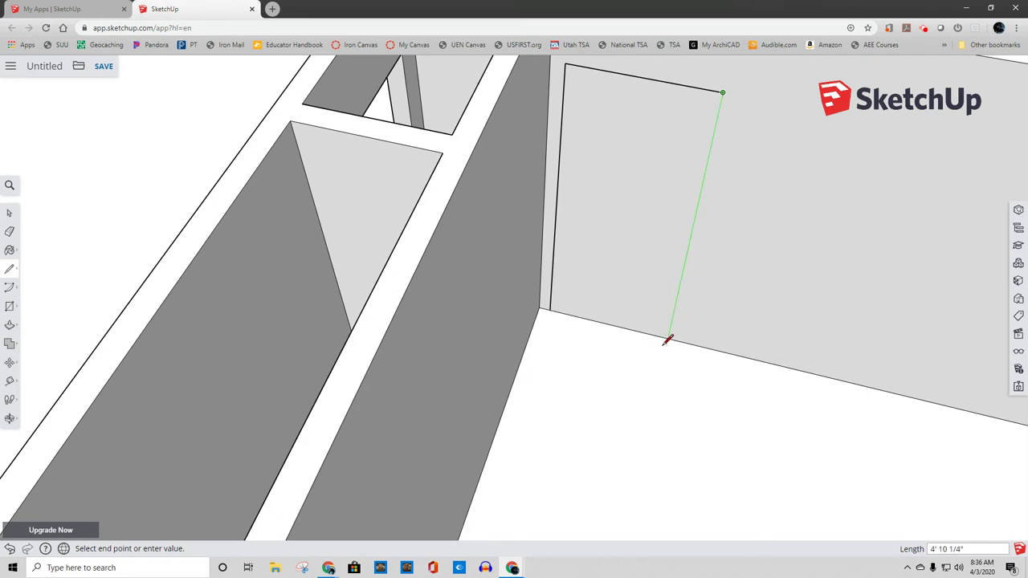
pyautogui.moveTo(739, 261); pyautogui.dragTo(610, 122, button='middle')
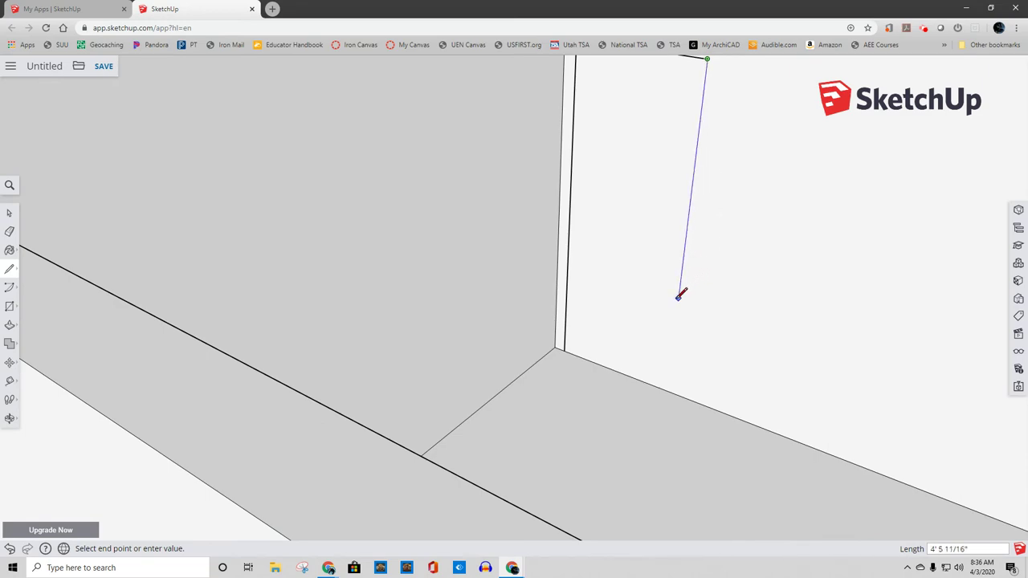
pyautogui.click(625, 352)
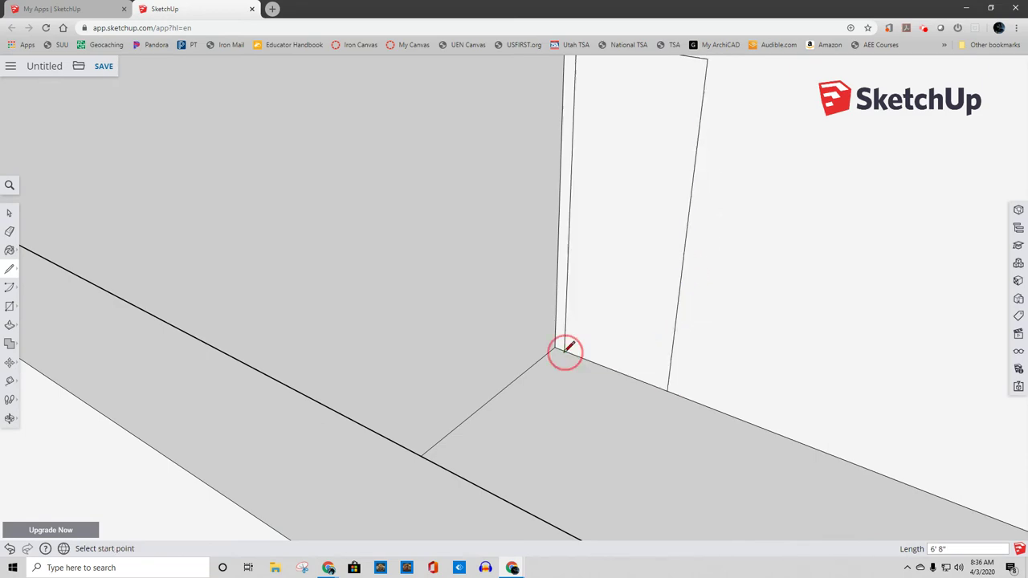
pyautogui.moveTo(620, 308); pyautogui.dragTo(557, 318, button='middle')
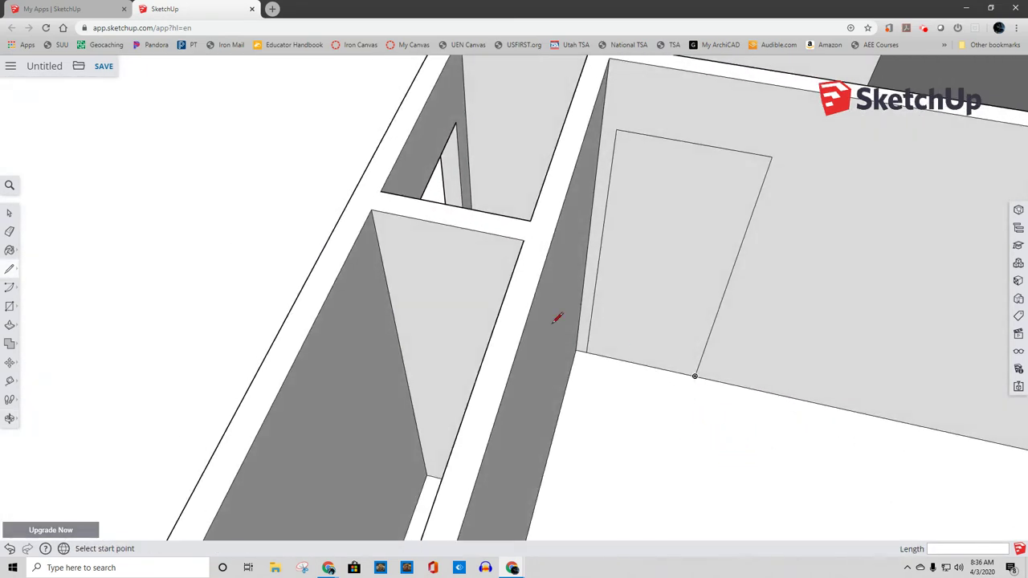
# Push the door face through the interior wall to open the doorway
pyautogui.click(10, 325)
pyautogui.moveTo(617, 243); pyautogui.dragTo(639, 233)
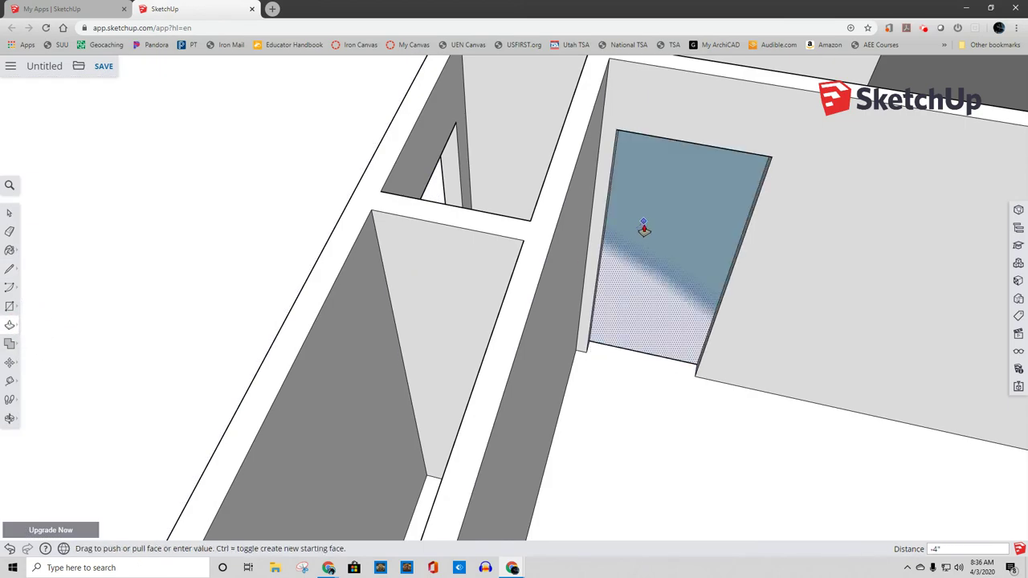
pyautogui.click(645, 229)
pyautogui.moveTo(645, 230)
pyautogui.mouseDown(button='middle')
pyautogui.moveTo(801, 213)
pyautogui.moveTo(66, 150)
pyautogui.moveTo(131, 181)
pyautogui.moveTo(238, 181)
pyautogui.moveTo(337, 197)
pyautogui.mouseUp(button='middle')
pyautogui.moveTo(259, 240)
pyautogui.mouseDown(button='middle')
pyautogui.moveTo(426, 230)
pyautogui.moveTo(547, 264)
pyautogui.moveTo(516, 383)
pyautogui.moveTo(519, 284)
pyautogui.mouseUp(button='middle')
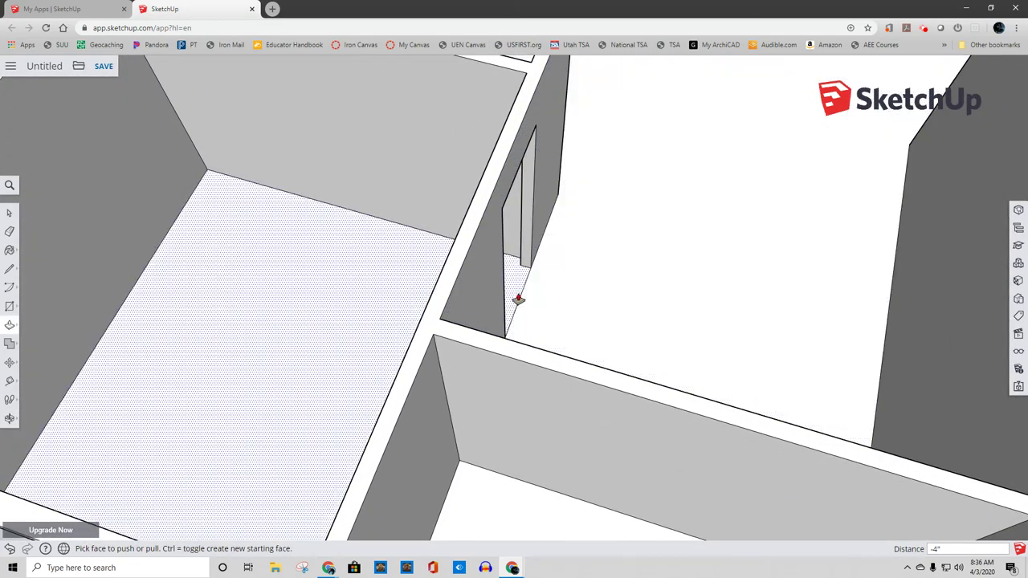
pyautogui.scroll(-5, 543, 298)
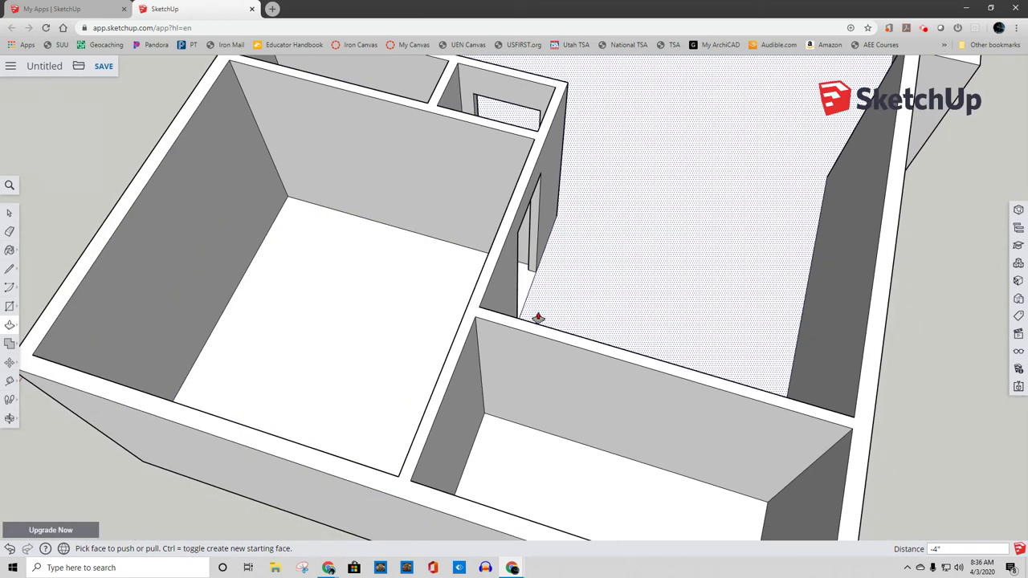
# Outline the lower room's door: 3 inches from the corner, 80 inches up, 30 inches across, down to the floor
pyautogui.click(10, 269)
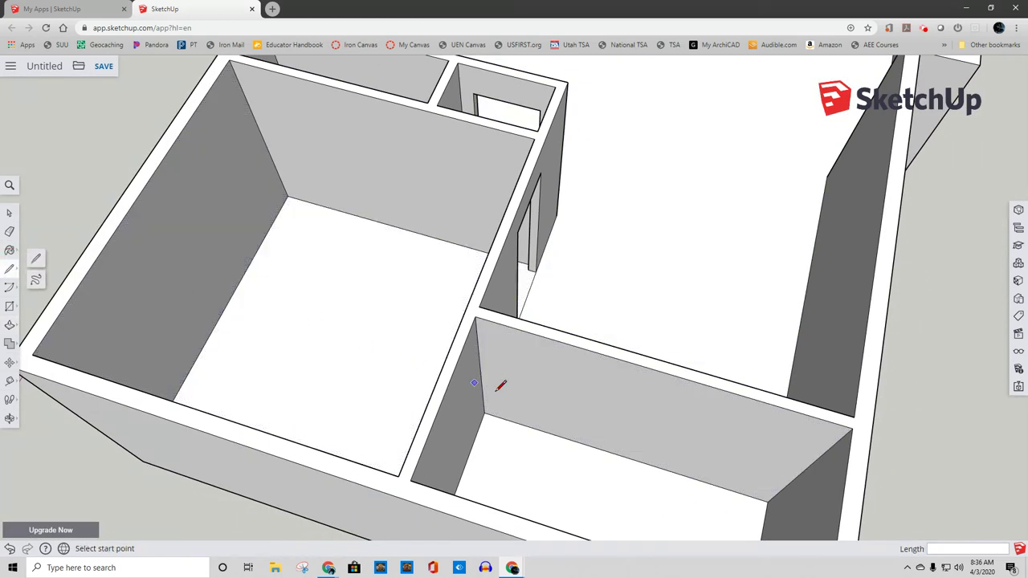
pyautogui.click(485, 414)
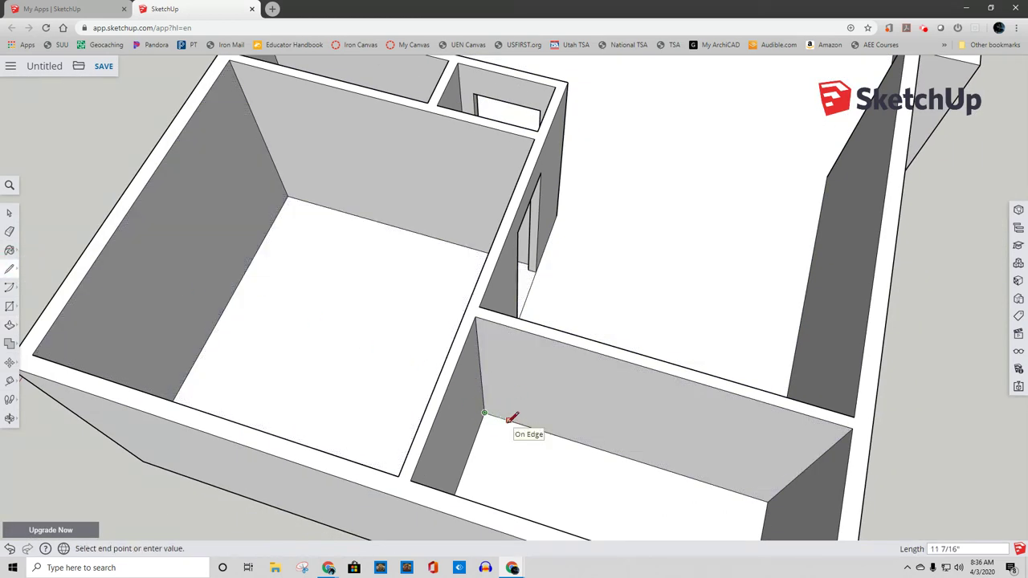
pyautogui.write('3')
pyautogui.press('Return')
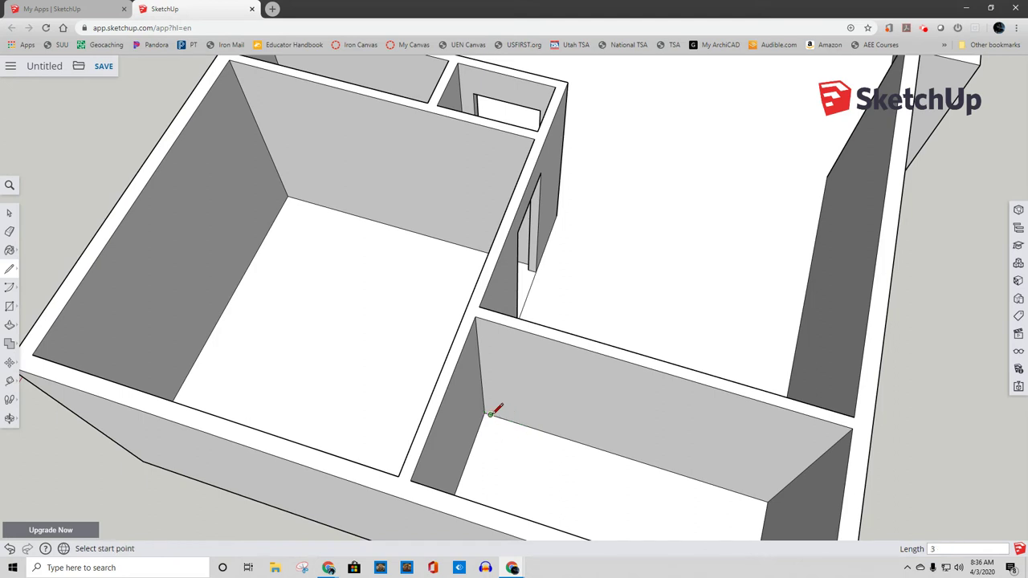
pyautogui.click(490, 414)
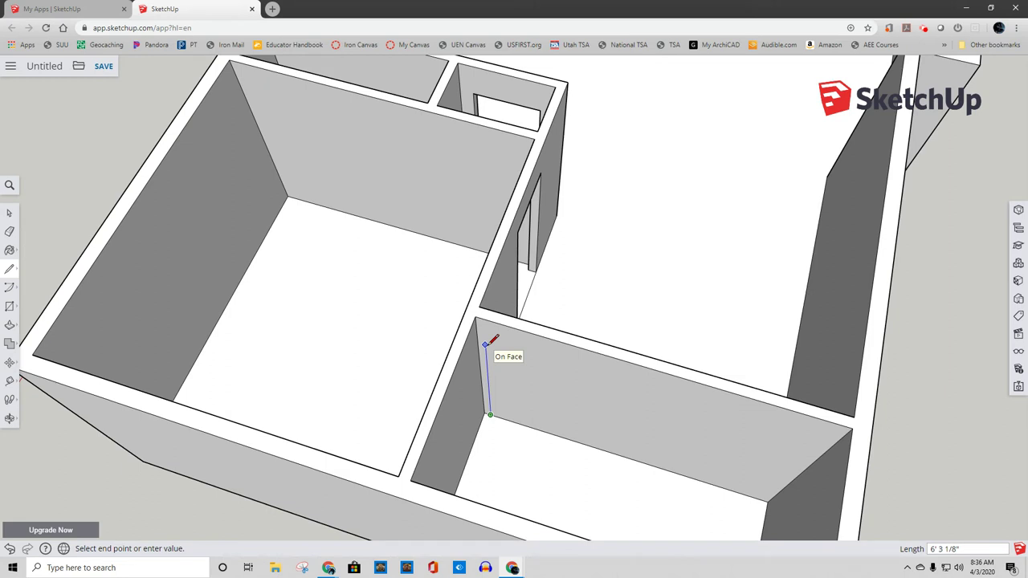
pyautogui.write('80')
pyautogui.press('Return')
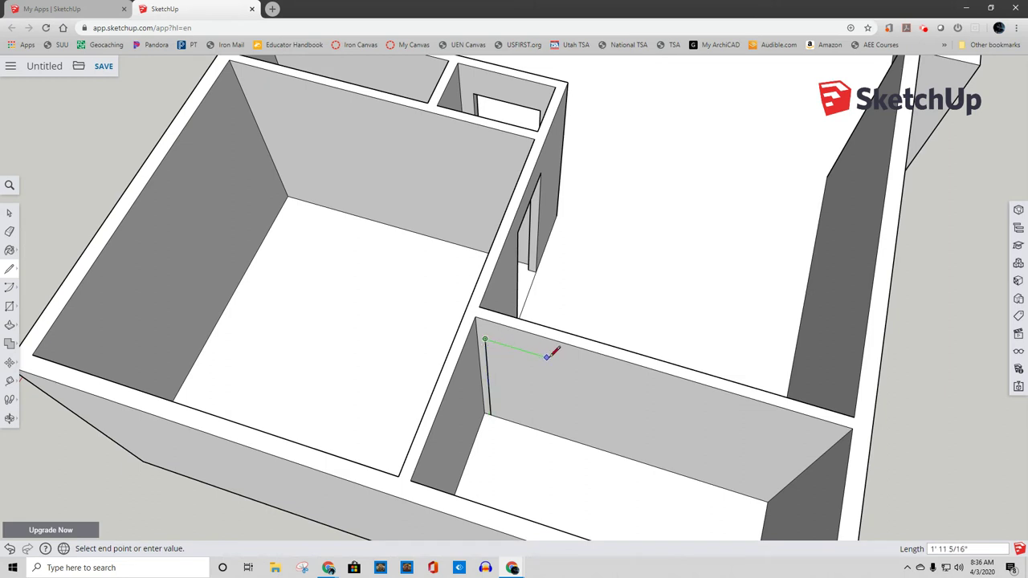
pyautogui.write('30')
pyautogui.press('Return')
pyautogui.click(555, 434)
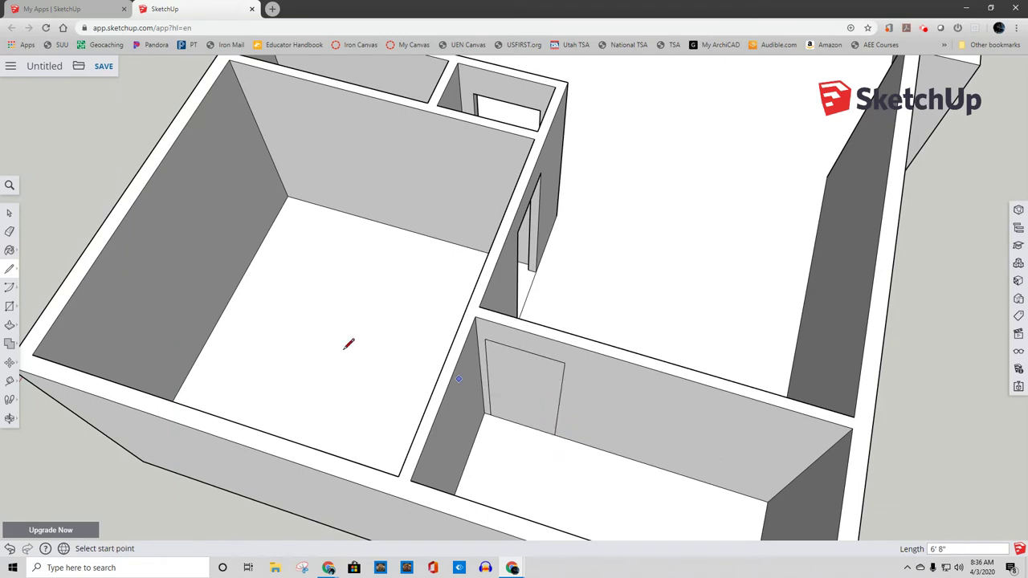
# Push the door face through the lower room's wall to open the doorway
pyautogui.click(9, 325)
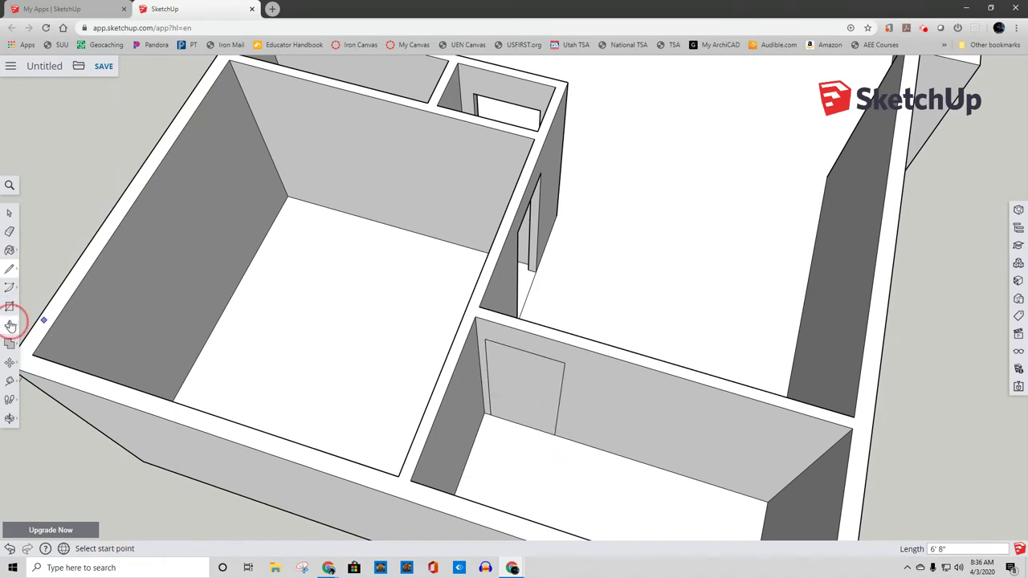
pyautogui.click(529, 418)
pyautogui.click(520, 408)
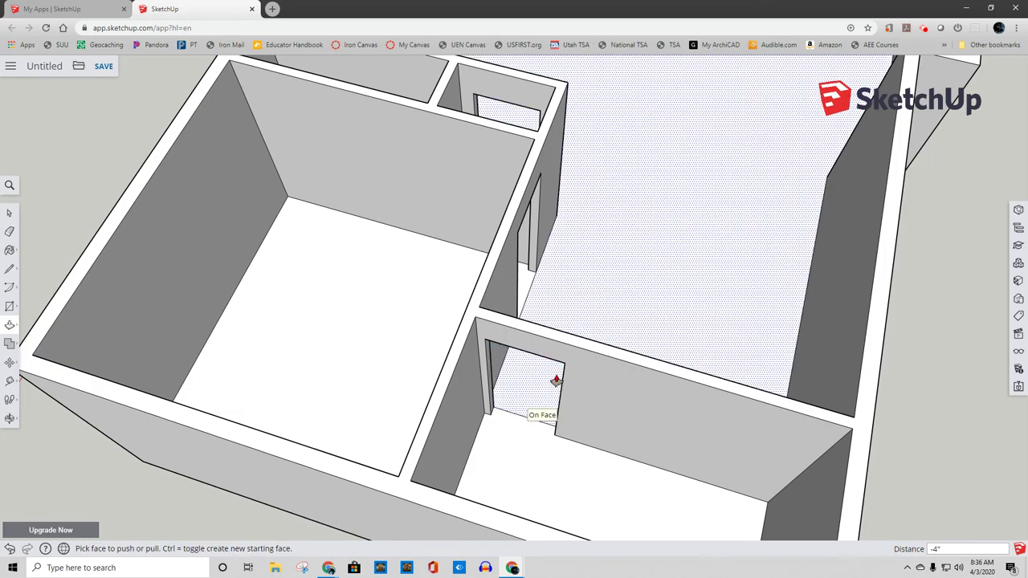
pyautogui.moveTo(556, 394); pyautogui.dragTo(717, 307, button='middle')
pyautogui.scroll(-5, 511, 318)
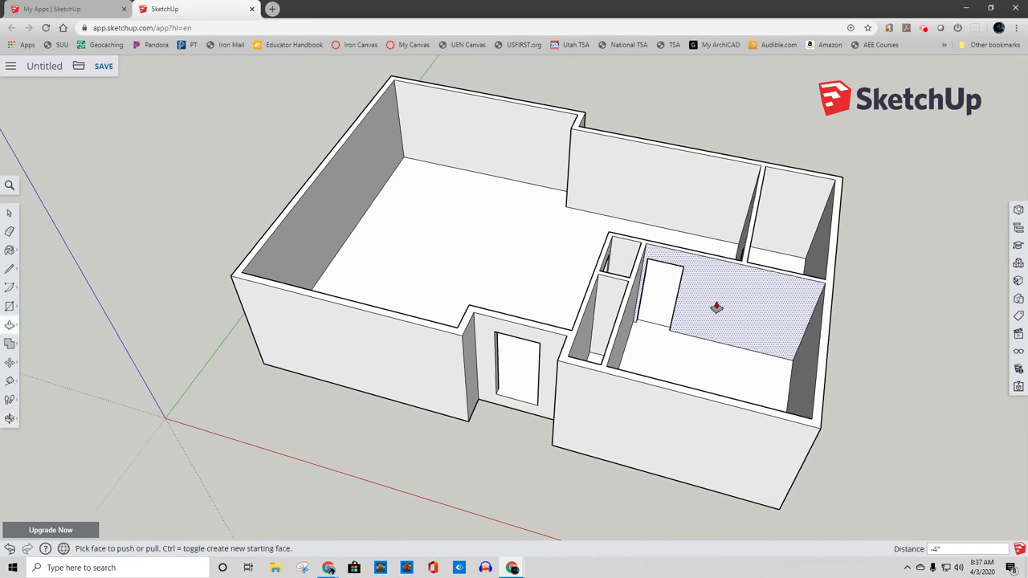